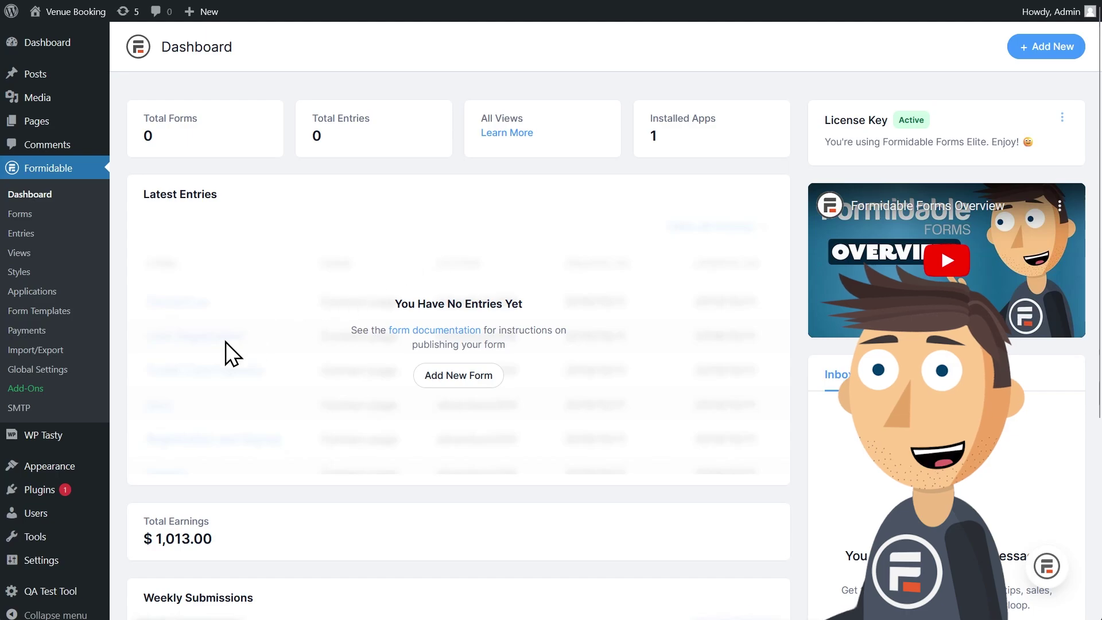
- Check Add-Ons for Visual Views, then start a new application named 'Venue Calendar'
{"action": "left_click", "coordinate": [41, 396]}
{"action": "scroll", "coordinate": [504, 345], "scroll_direction": "down", "scroll_amount": 20}
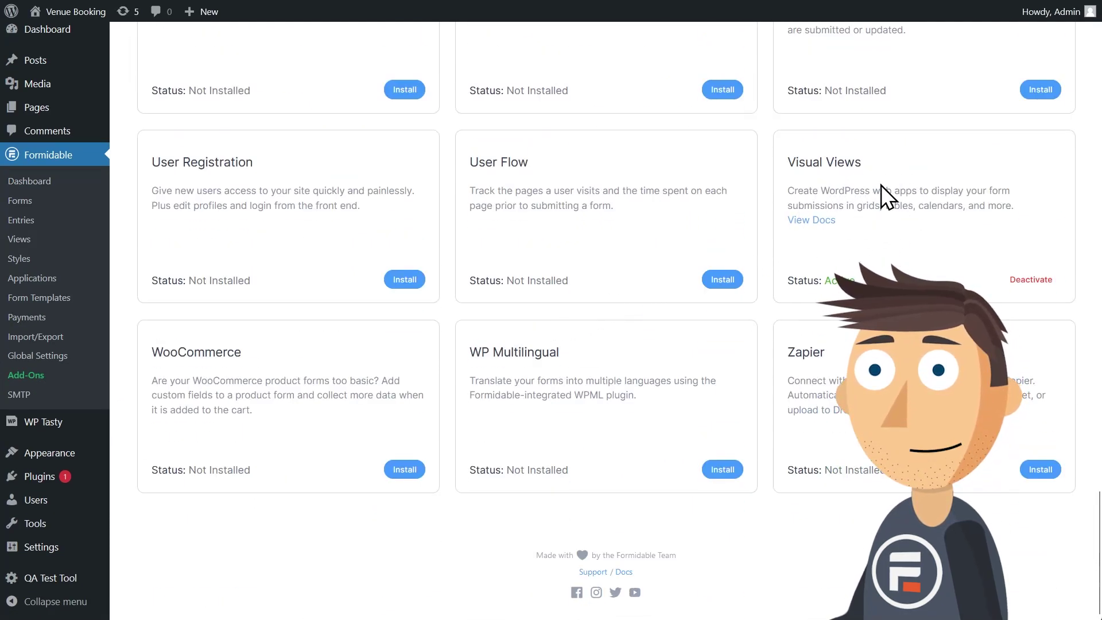
{"action": "left_click", "coordinate": [50, 290]}
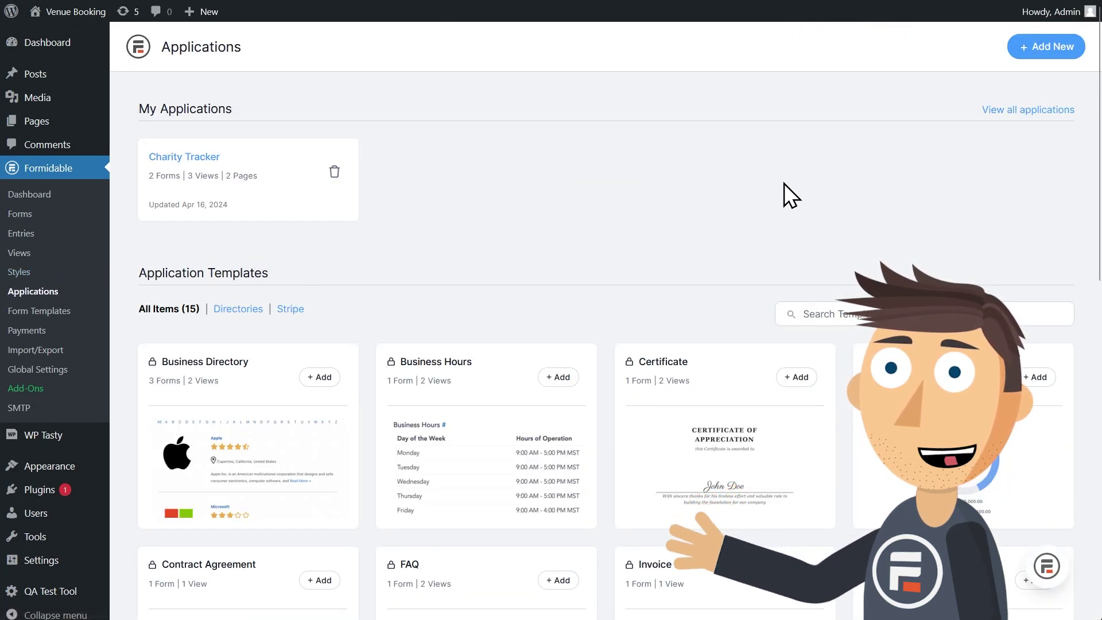
{"action": "left_click", "coordinate": [1034, 48]}
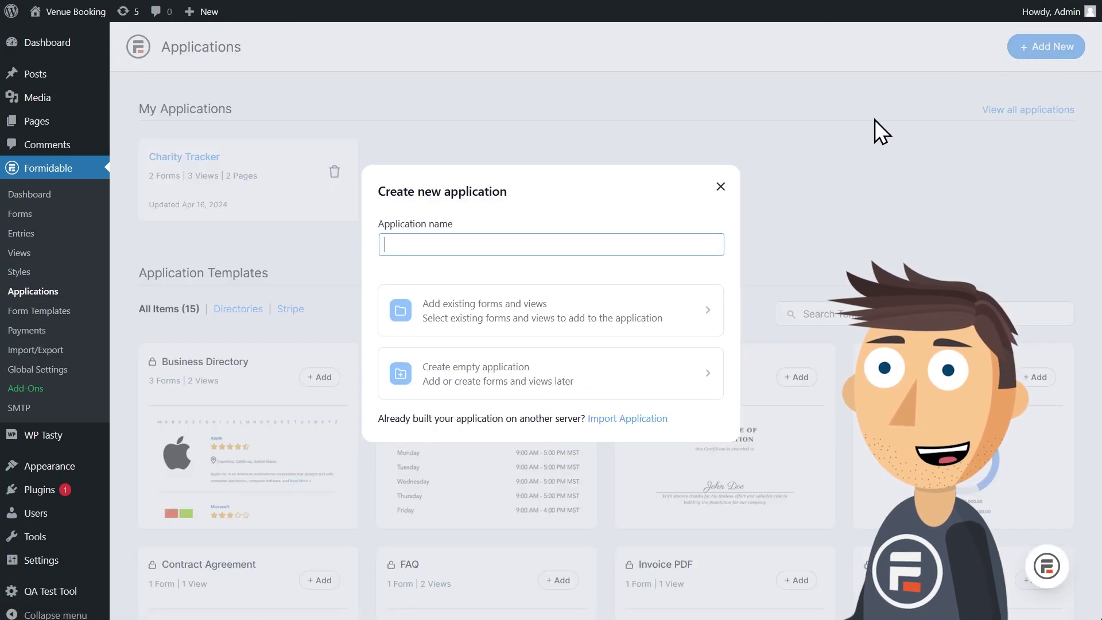
{"action": "type", "text": "Venue Calendar"}
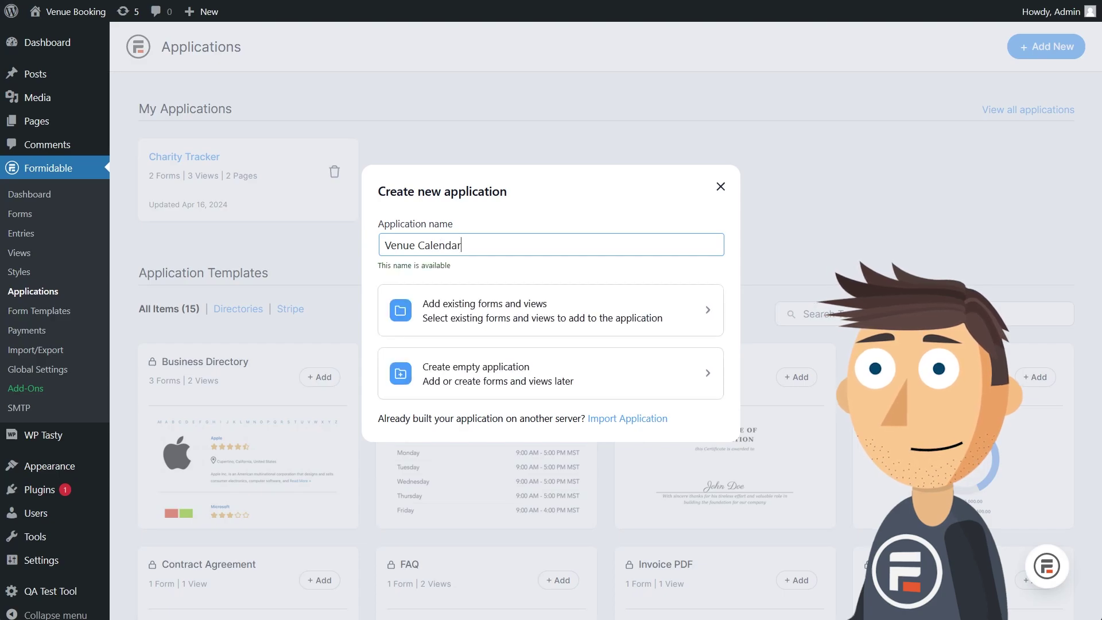
- Create the empty Venue Calendar application and add a new blank form to it
{"action": "left_click", "coordinate": [517, 379]}
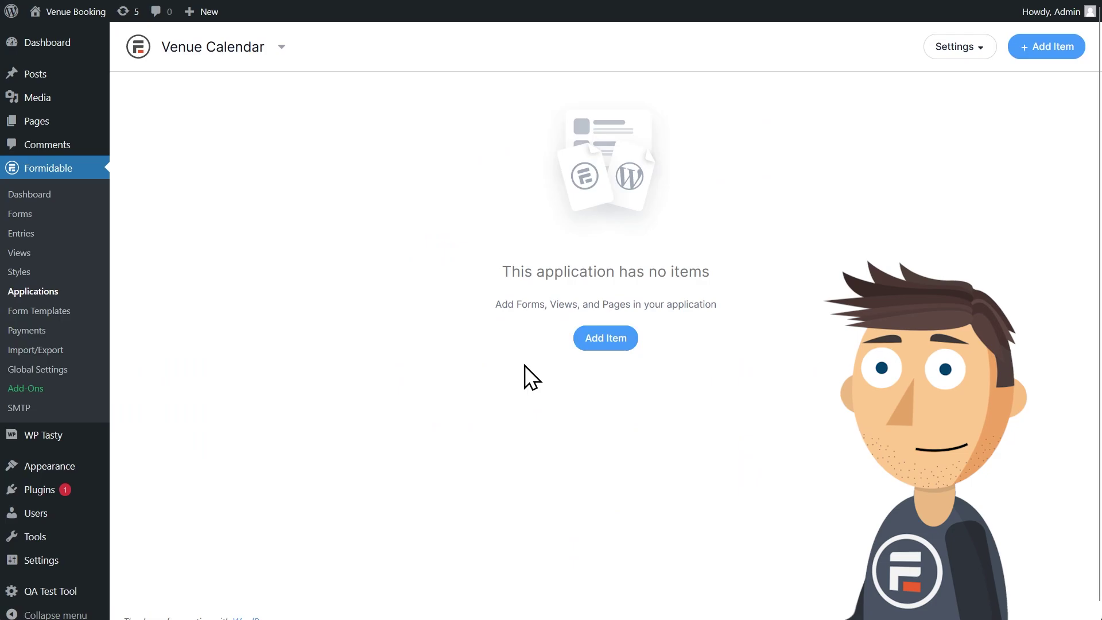
{"action": "left_click", "coordinate": [607, 340]}
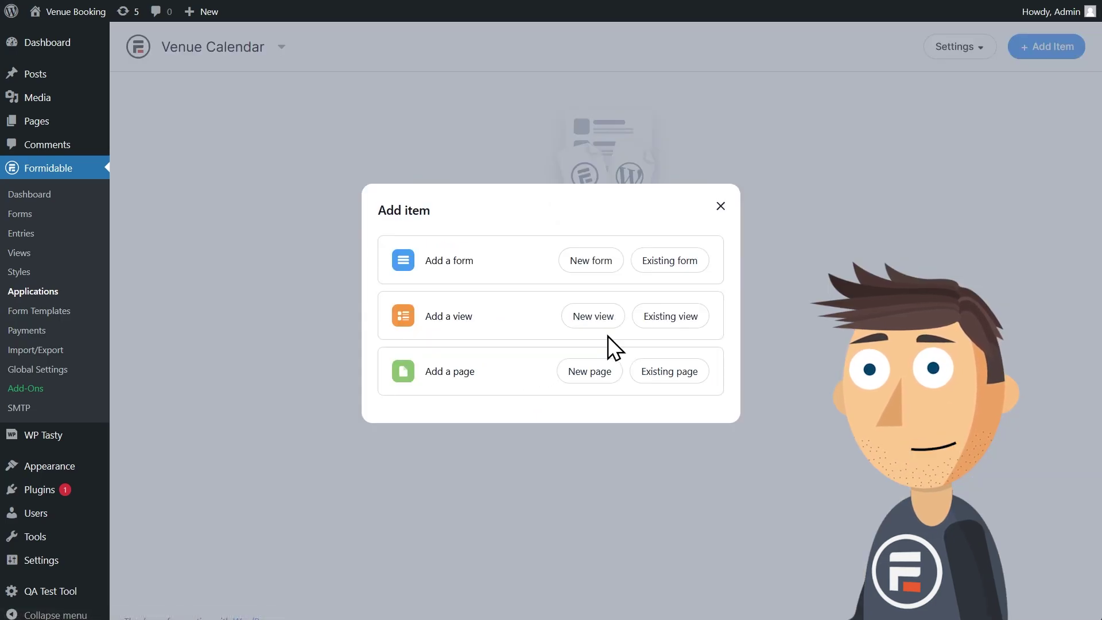
{"action": "left_click", "coordinate": [600, 265]}
{"action": "left_click", "coordinate": [481, 112]}
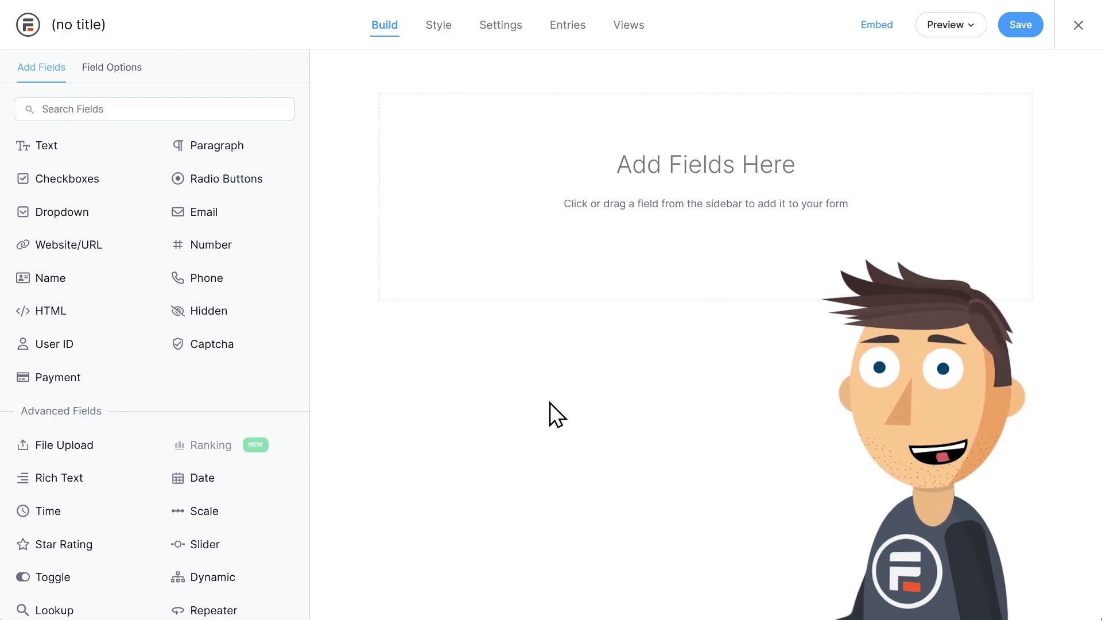
- Save the new form under the name 'Venue Booking'
{"action": "left_click", "coordinate": [1017, 28]}
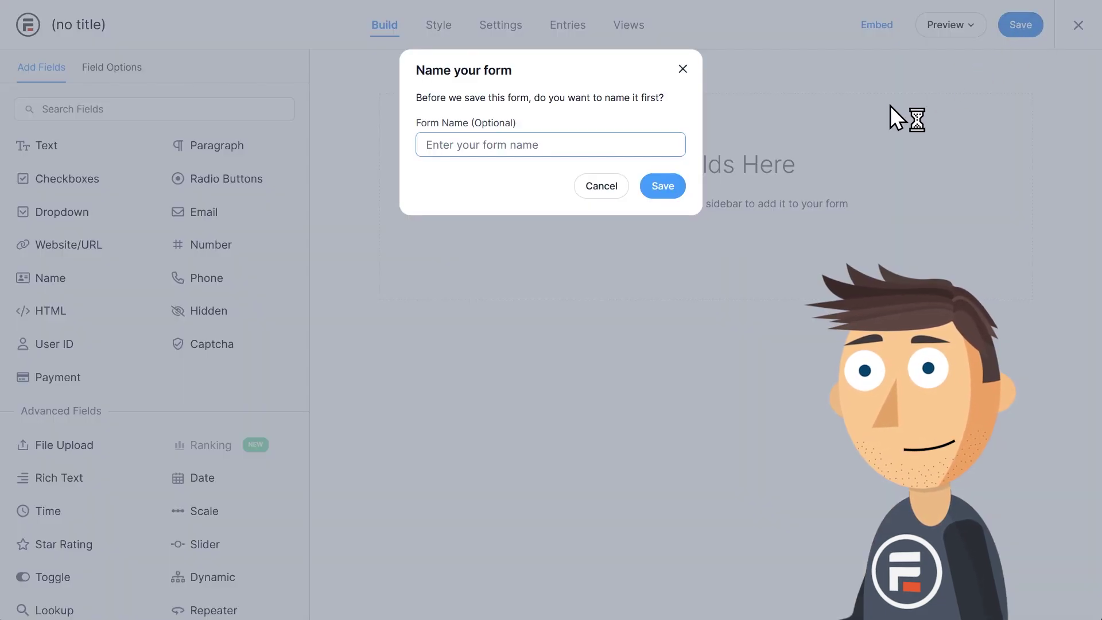
{"action": "type", "text": "Venue Booking"}
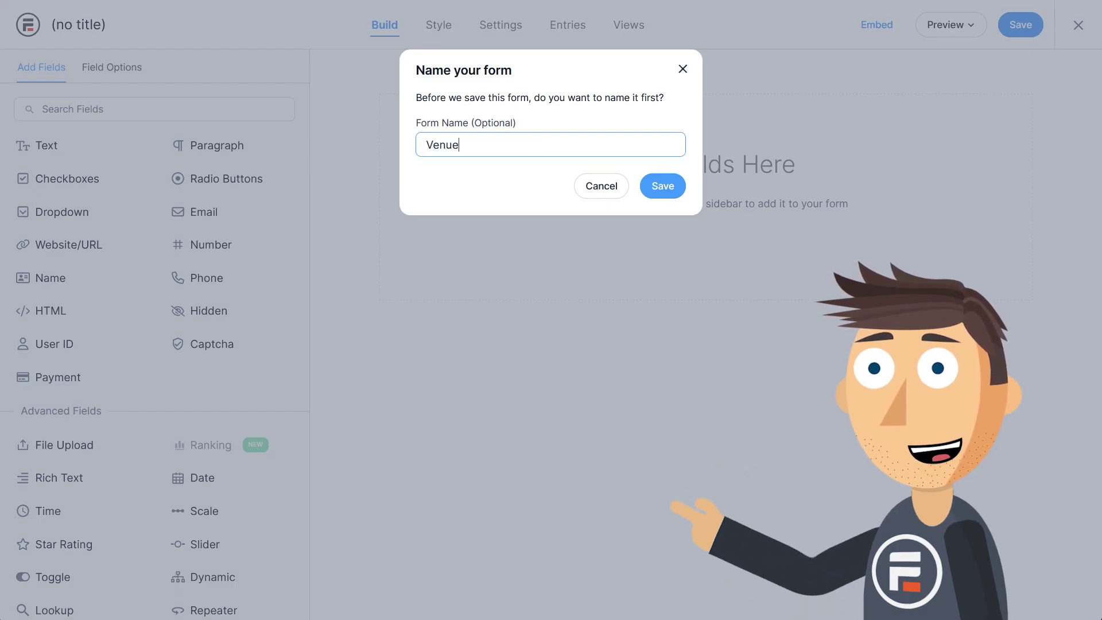
{"action": "left_click", "coordinate": [656, 192]}
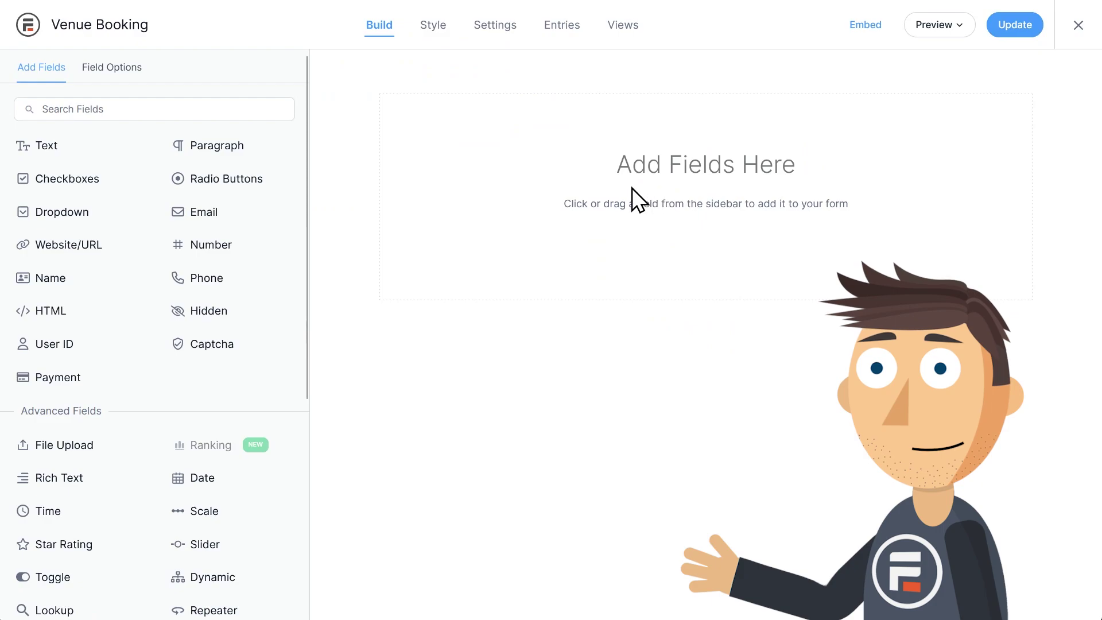
- Add Name, Phone, Email, Date and Dropdown fields in that order
{"action": "left_click", "coordinate": [52, 279]}
{"action": "left_click", "coordinate": [197, 279]}
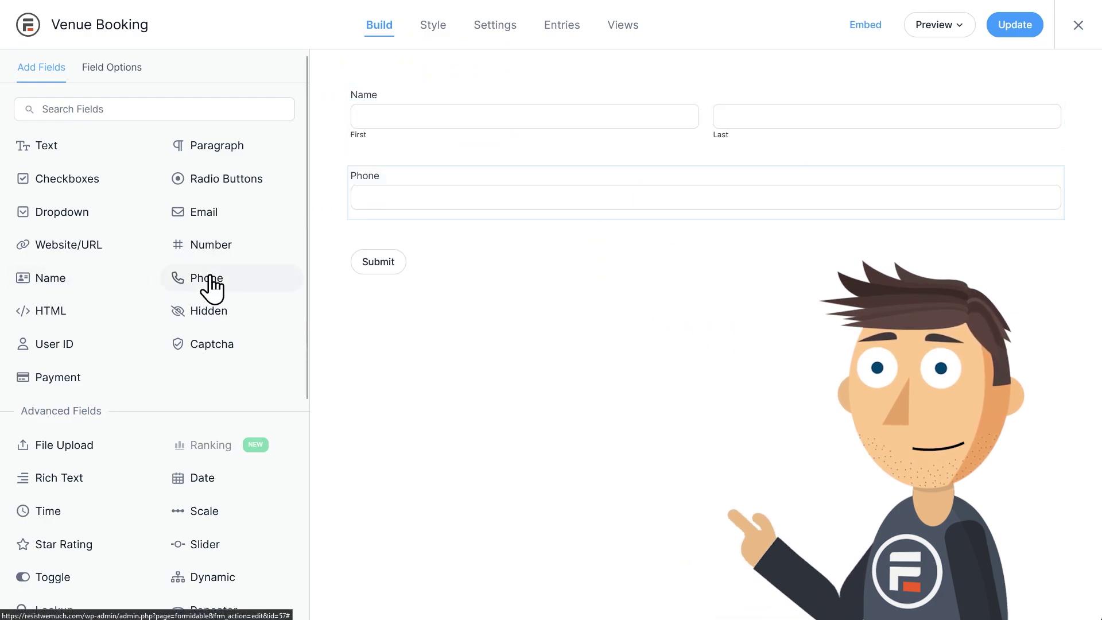
{"action": "left_click", "coordinate": [207, 217]}
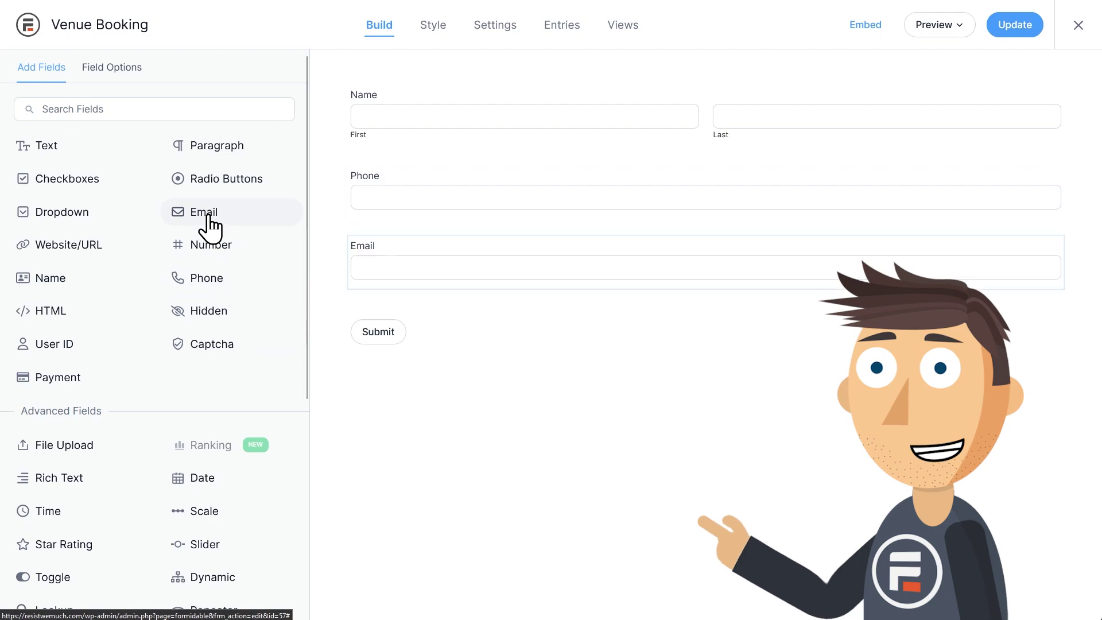
{"action": "left_click", "coordinate": [194, 490]}
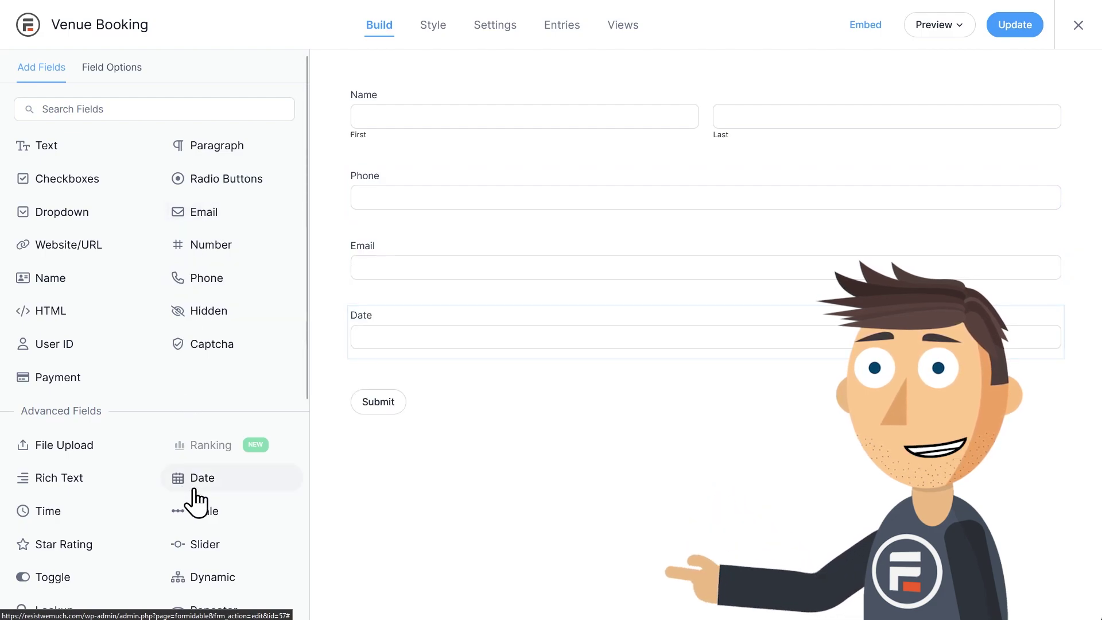
{"action": "left_click", "coordinate": [81, 216]}
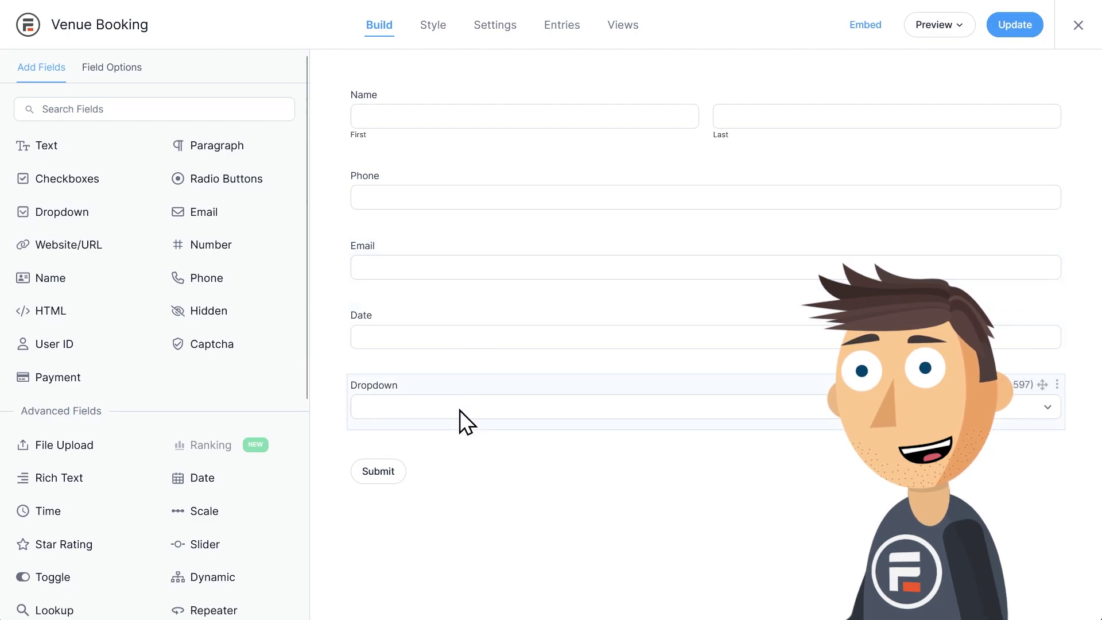
- Set the dropdown choices to All day, Morning and Evening
{"action": "left_click", "coordinate": [454, 381]}
{"action": "left_click", "coordinate": [133, 340]}
{"action": "type", "text": "All day"}
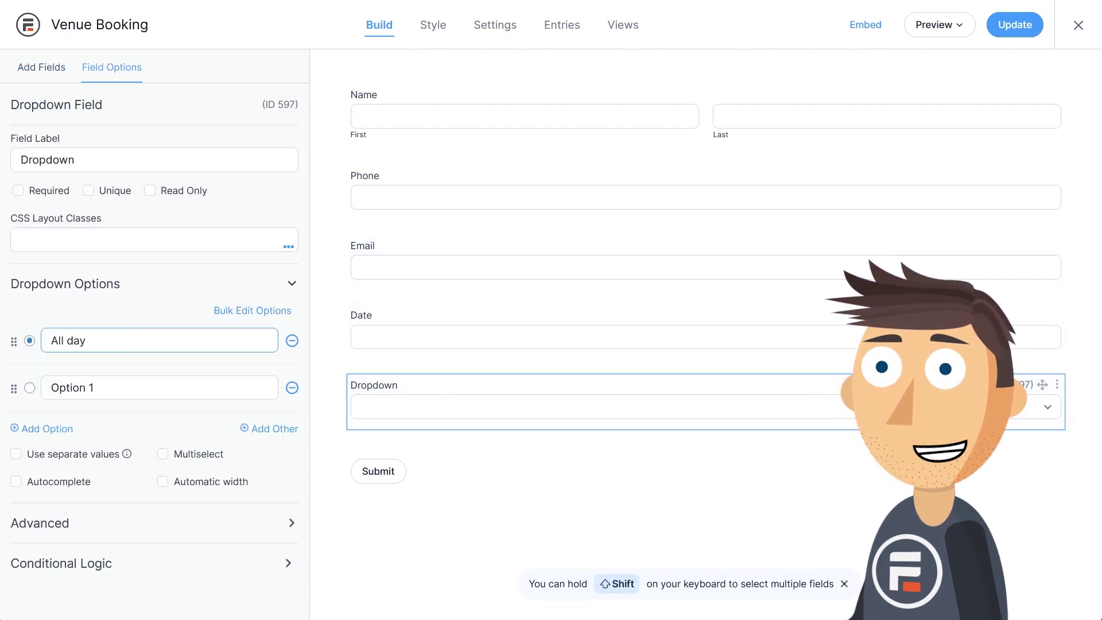
{"action": "left_click", "coordinate": [42, 387]}
{"action": "type", "text": "Morning"}
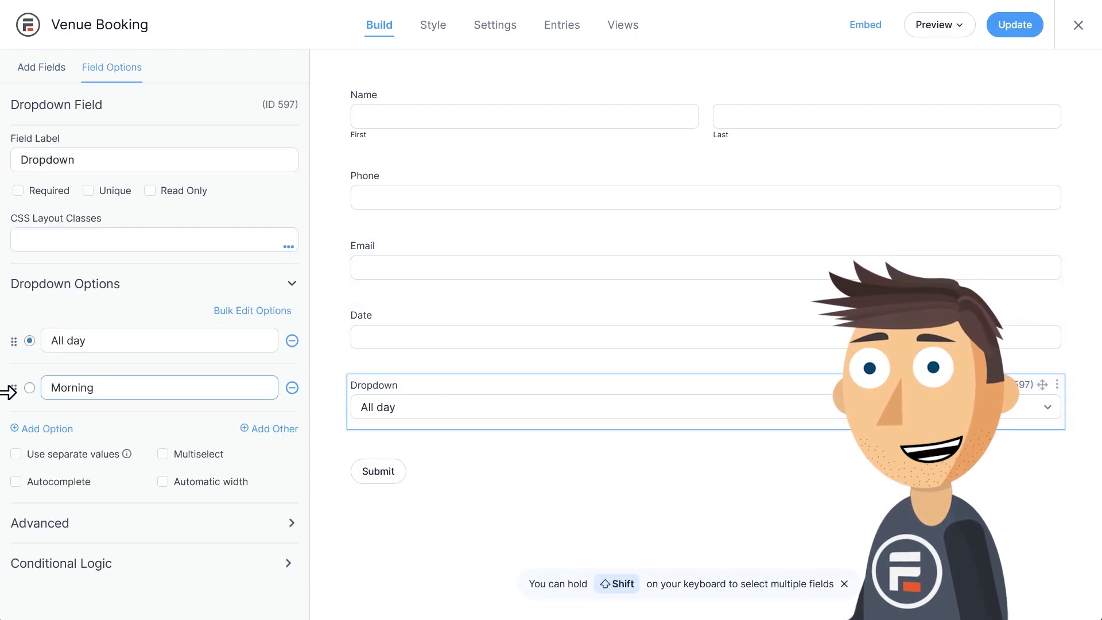
{"action": "left_click", "coordinate": [43, 429]}
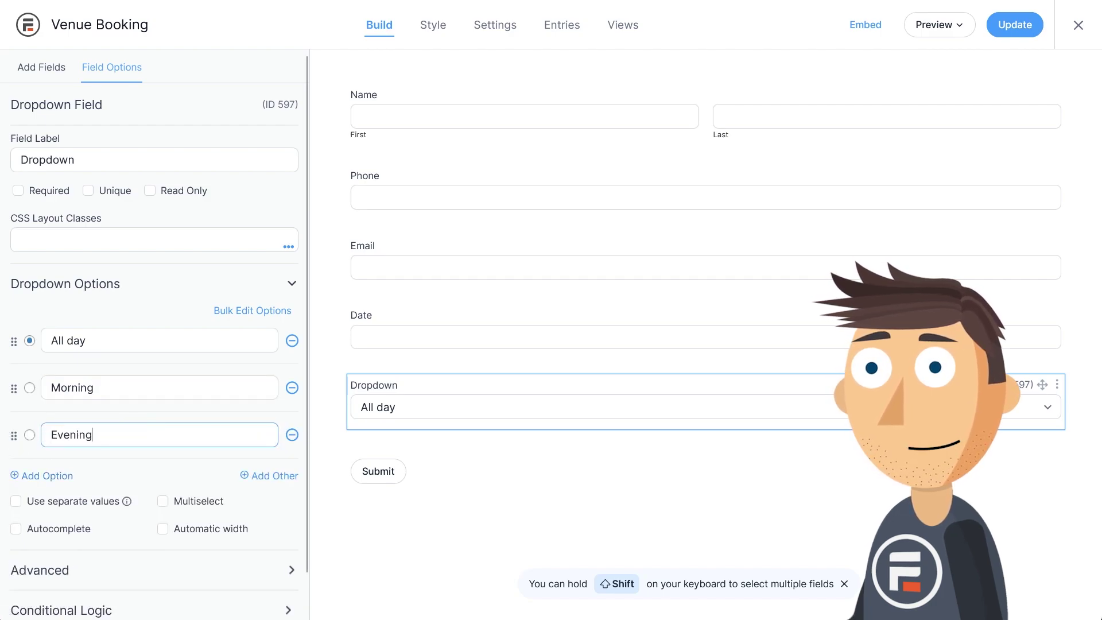
{"action": "type", "text": "Evening"}
{"action": "left_click", "coordinate": [605, 454]}
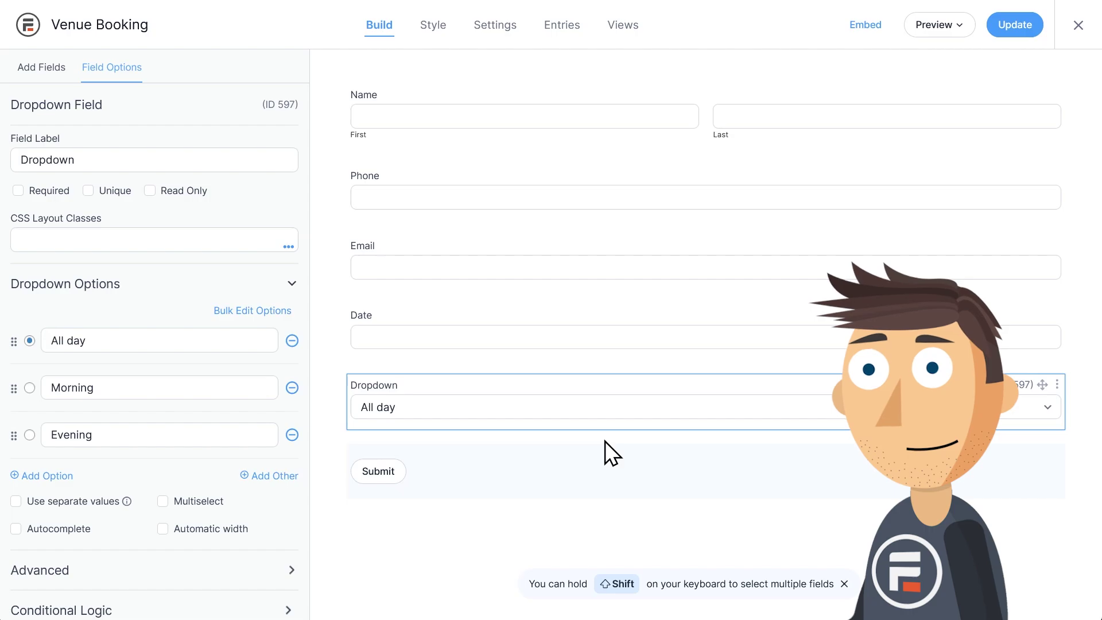
- Add a Toggle field below the Dropdown and label it 'Approved'
{"action": "left_click", "coordinate": [47, 69]}
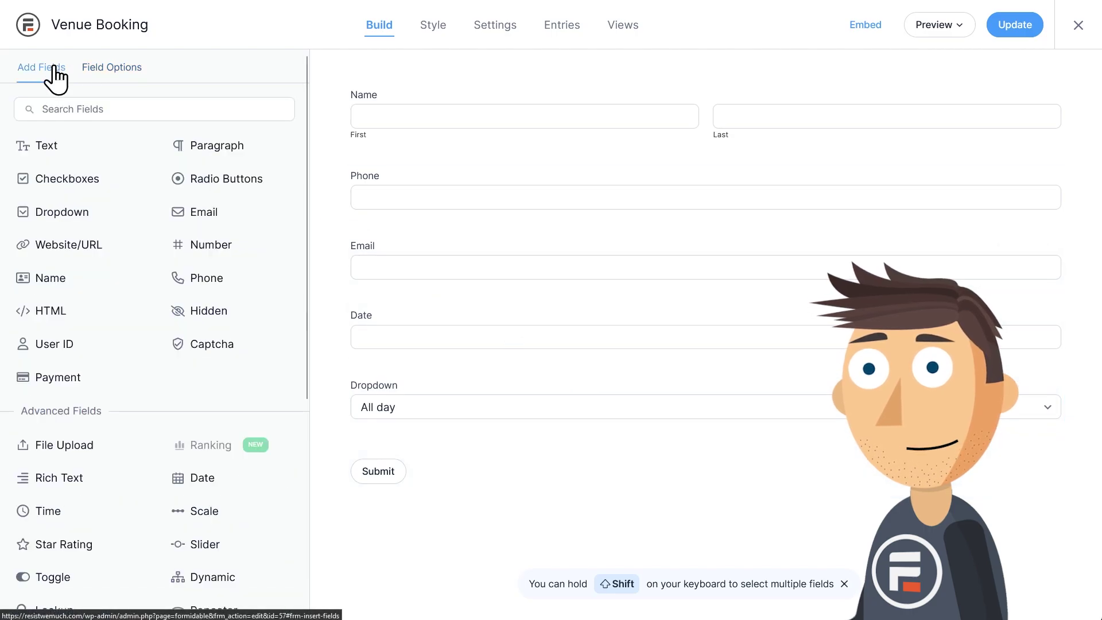
{"action": "scroll", "coordinate": [136, 238], "scroll_direction": "down", "scroll_amount": 2}
{"action": "scroll", "coordinate": [136, 238], "scroll_direction": "down", "scroll_amount": 1}
{"action": "left_click", "coordinate": [60, 449]}
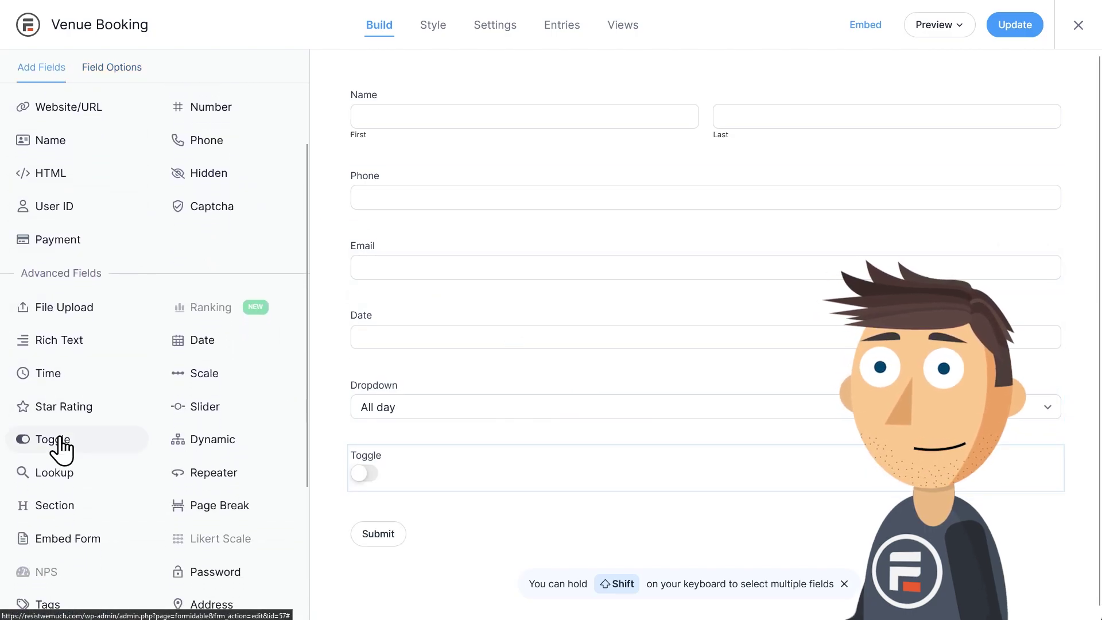
{"action": "left_click", "coordinate": [445, 456]}
{"action": "type", "text": "Approved"}
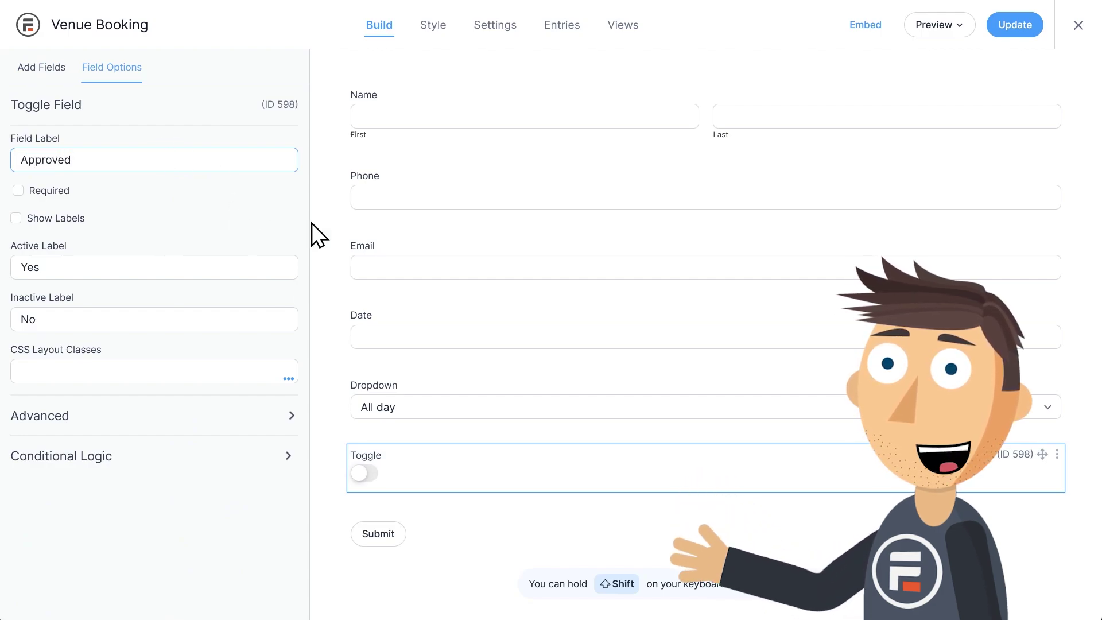
{"action": "left_click", "coordinate": [537, 470]}
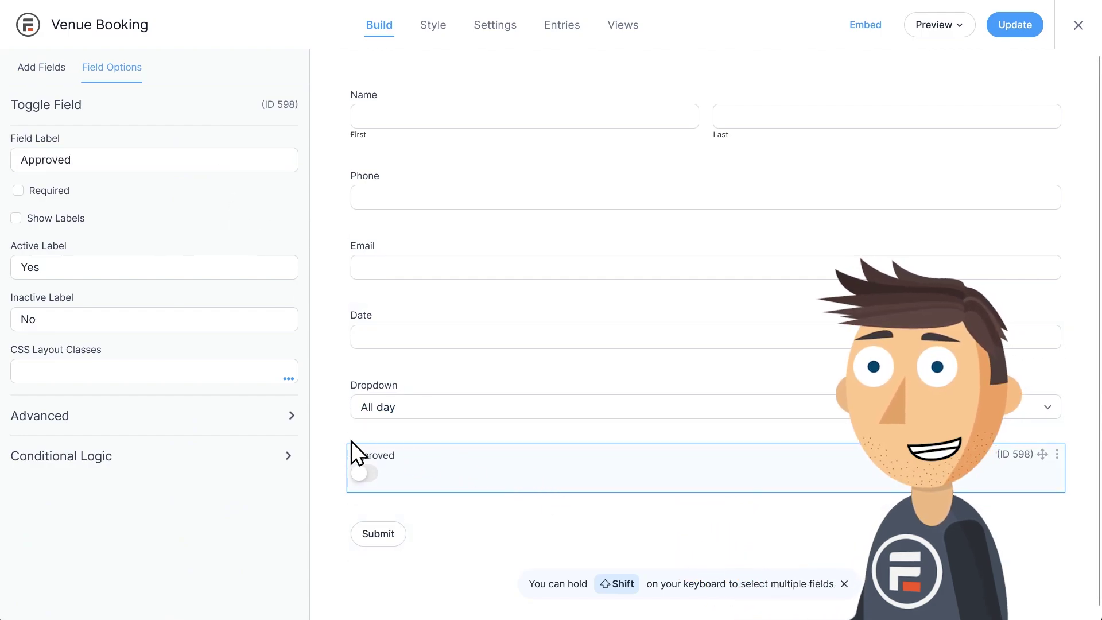
- Restrict the Approved toggle's visibility to Administrator in its advanced settings
{"action": "left_click", "coordinate": [225, 415]}
{"action": "scroll", "coordinate": [129, 445], "scroll_direction": "down", "scroll_amount": 1}
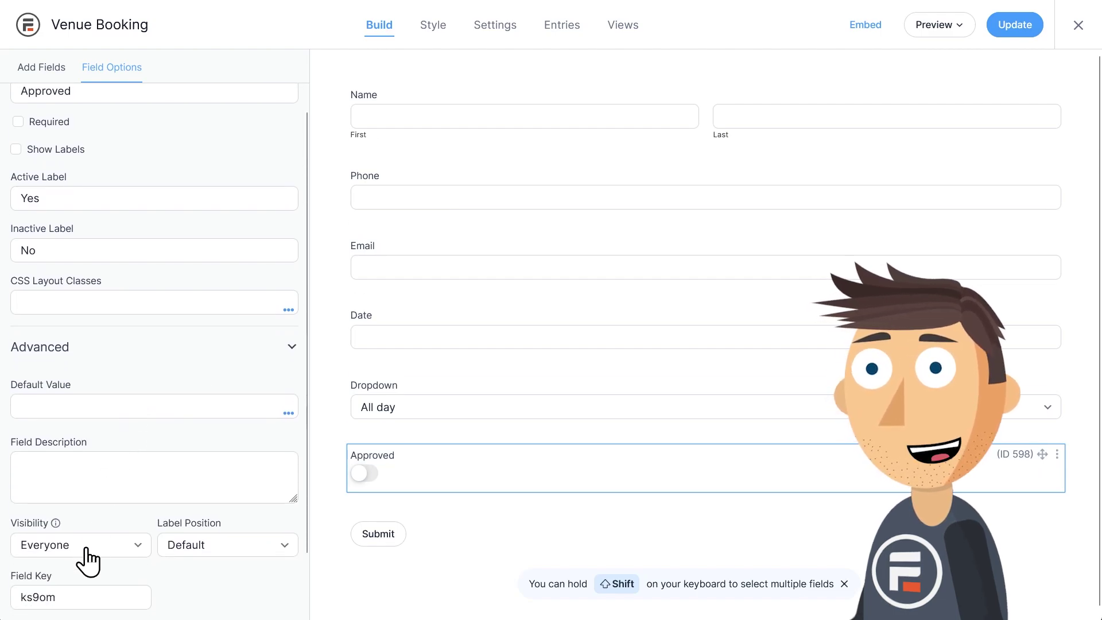
{"action": "left_click", "coordinate": [81, 545]}
{"action": "left_click", "coordinate": [79, 428]}
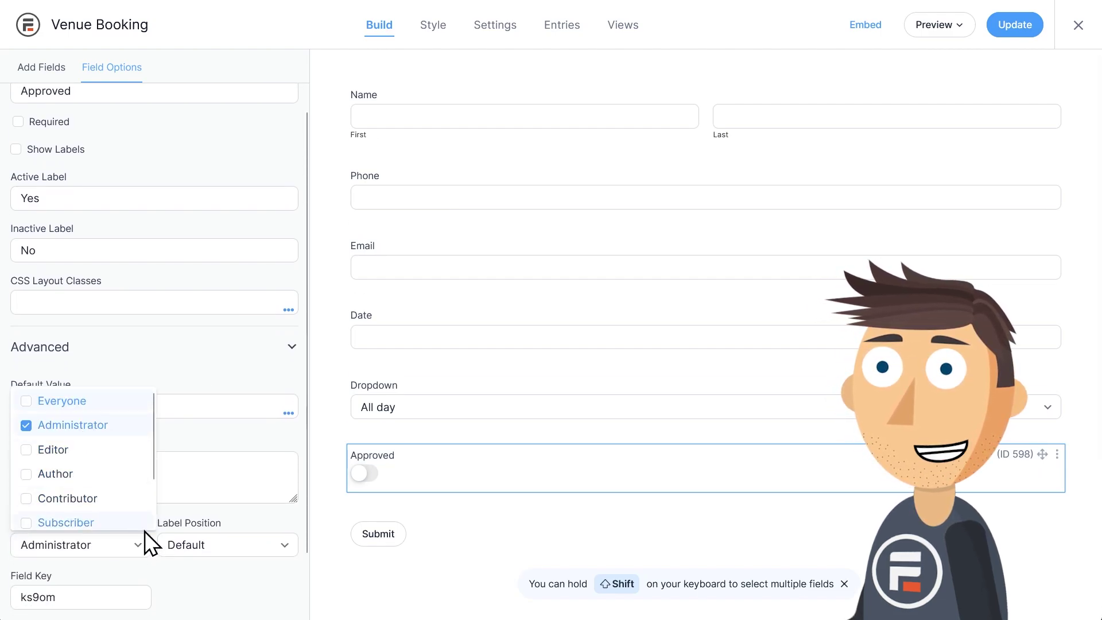
{"action": "left_click", "coordinate": [195, 570]}
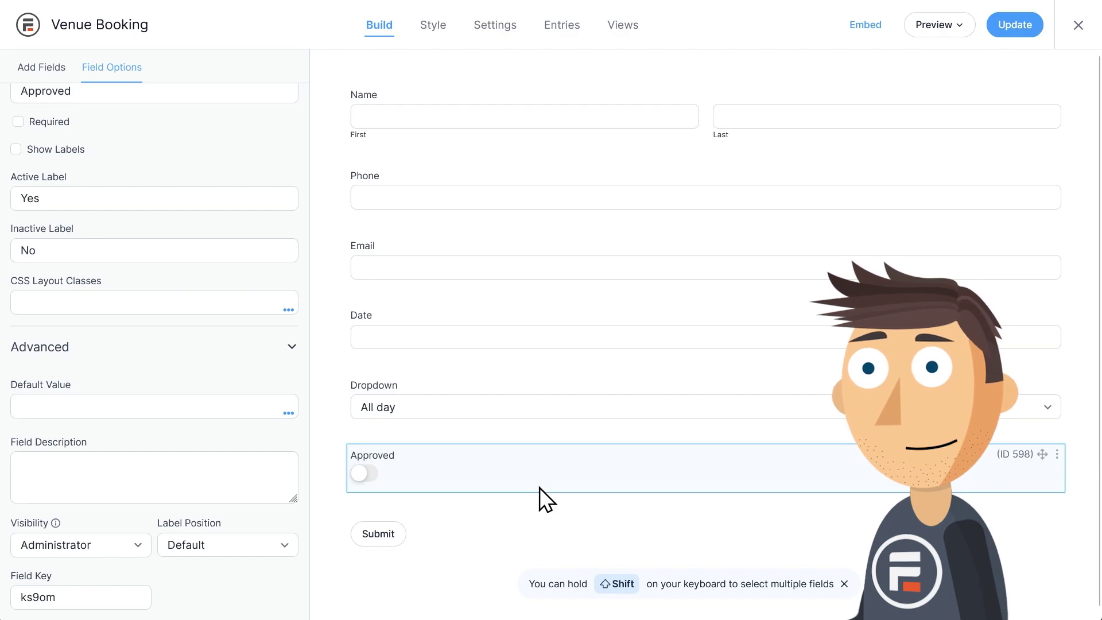
- Save the form and submit a first test entry with a name, phone, email and date
{"action": "left_click", "coordinate": [1015, 24]}
{"action": "left_click", "coordinate": [562, 25]}
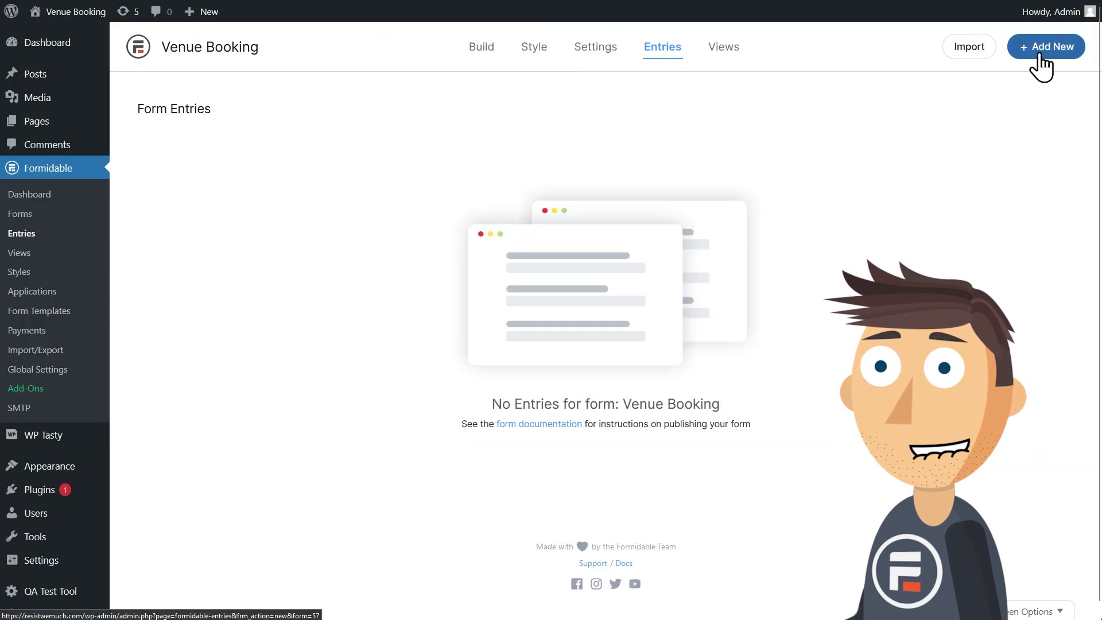
{"action": "left_click", "coordinate": [1040, 55]}
{"action": "type", "text": "Joe"}
{"action": "key", "text": "Tab"}
{"action": "type", "text": "Shmoe"}
{"action": "key", "text": "Tab"}
{"action": "type", "text": "5555555555"}
{"action": "key", "text": "Tab"}
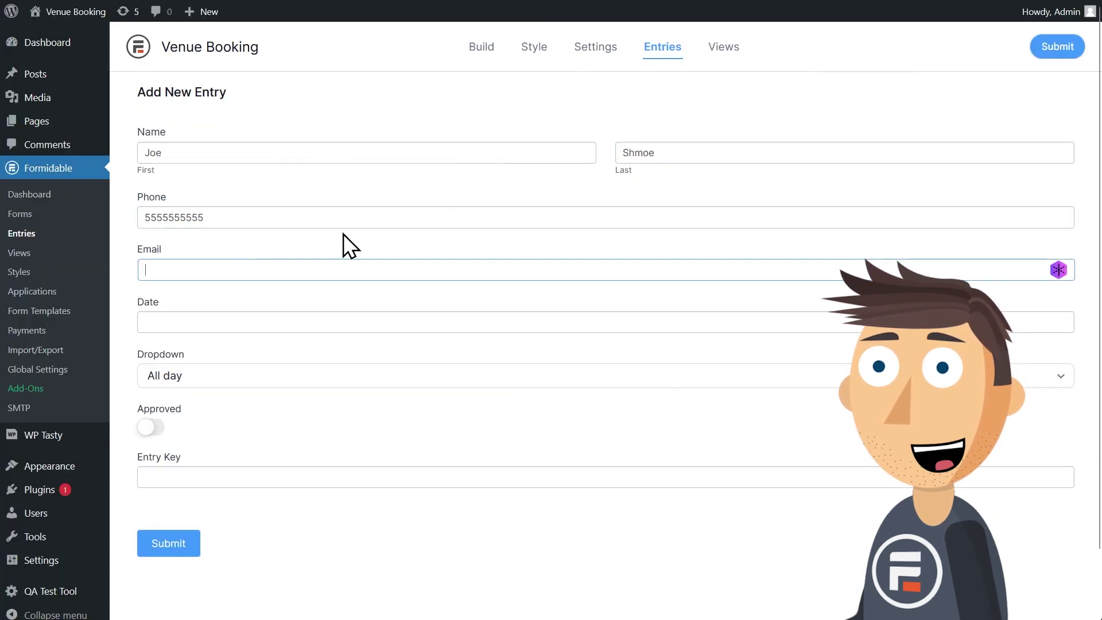
{"action": "type", "text": "joeshmoe@email.com"}
{"action": "key", "text": "Tab"}
{"action": "left_click", "coordinate": [260, 423]}
{"action": "left_click", "coordinate": [168, 543]}
- Submit a second test entry with contact details, a booking date and the Morning slot
{"action": "left_click", "coordinate": [1048, 47]}
{"action": "type", "text": "Jane"}
{"action": "key", "text": "Tab"}
{"action": "type", "text": "Doe"}
{"action": "key", "text": "Tab"}
{"action": "type", "text": "1234567809"}
{"action": "key", "text": "Tab"}
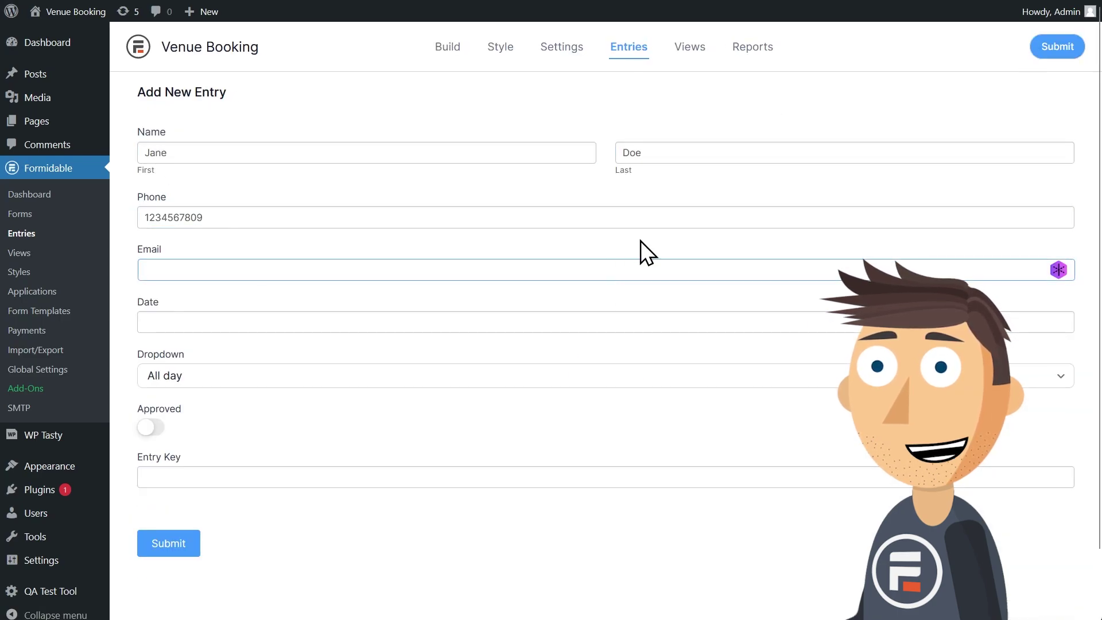
{"action": "type", "text": "jane.doe@email.com"}
{"action": "key", "text": "Tab"}
{"action": "left_click", "coordinate": [337, 375]}
{"action": "left_click", "coordinate": [166, 421]}
{"action": "left_click", "coordinate": [168, 543]}
- Submit a third entry for 06/18/2024, Evening slot, marked Approved
{"action": "left_click", "coordinate": [969, 59]}
{"action": "type", "text": "John"}
{"action": "key", "text": "Tab"}
{"action": "type", "text": "Smith"}
{"action": "key", "text": "Tab"}
{"action": "type", "text": "0987654321"}
{"action": "key", "text": "Tab"}
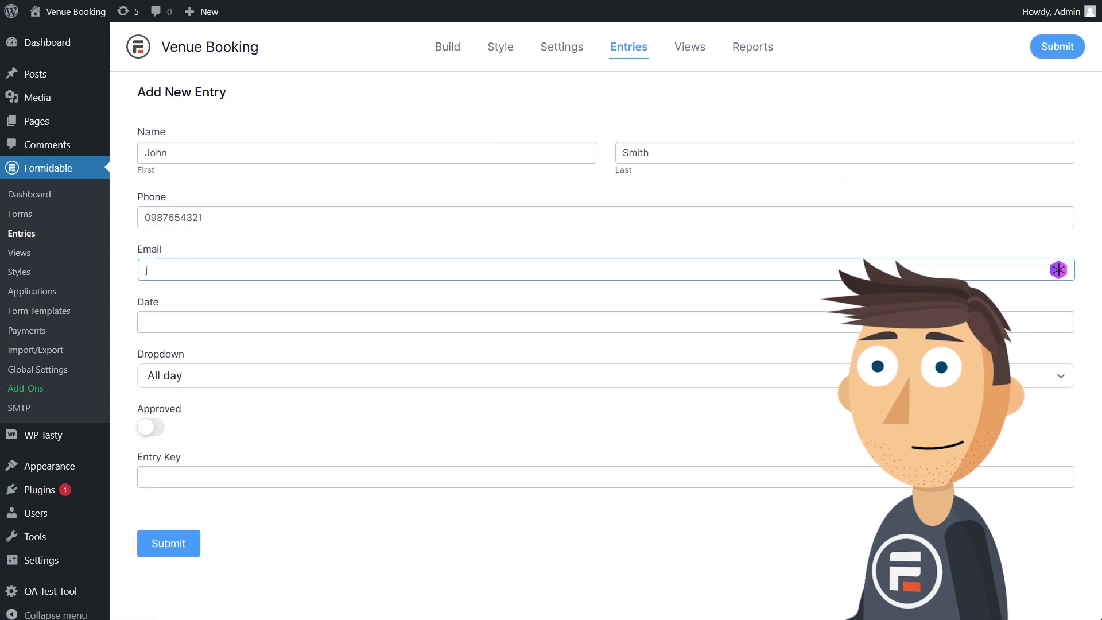
{"action": "type", "text": "joh-smith@email.com"}
{"action": "key", "text": "Tab"}
{"action": "type", "text": "06/18/2024"}
{"action": "left_click", "coordinate": [574, 376]}
{"action": "left_click", "coordinate": [150, 427]}
{"action": "left_click", "coordinate": [168, 543]}
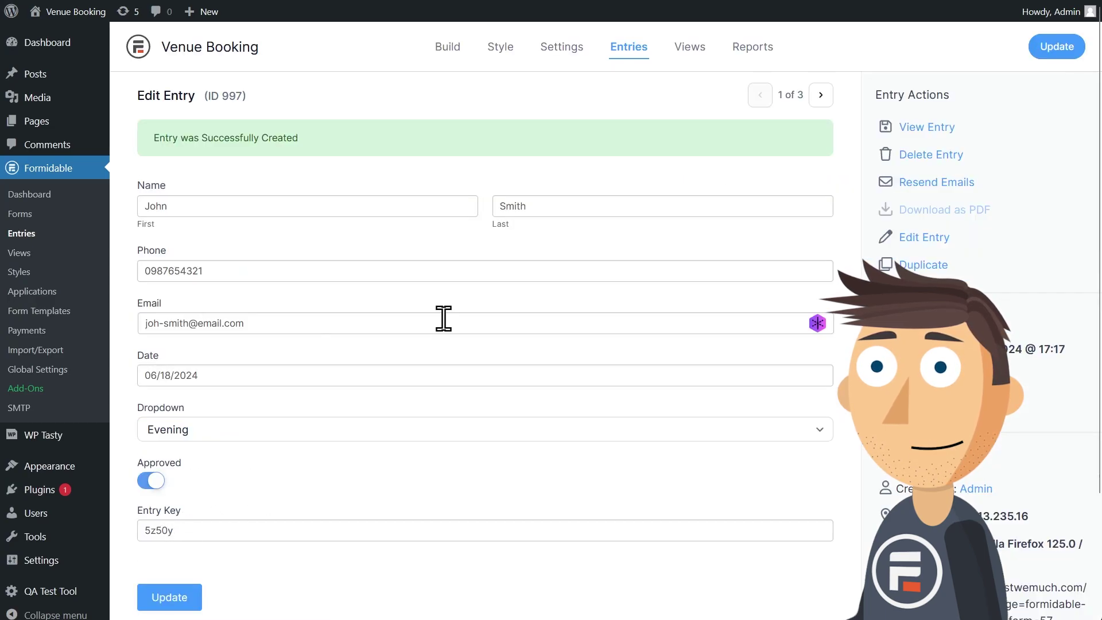
- Start a new Calendar view placed in the Venue Calendar application
{"action": "left_click", "coordinate": [693, 48]}
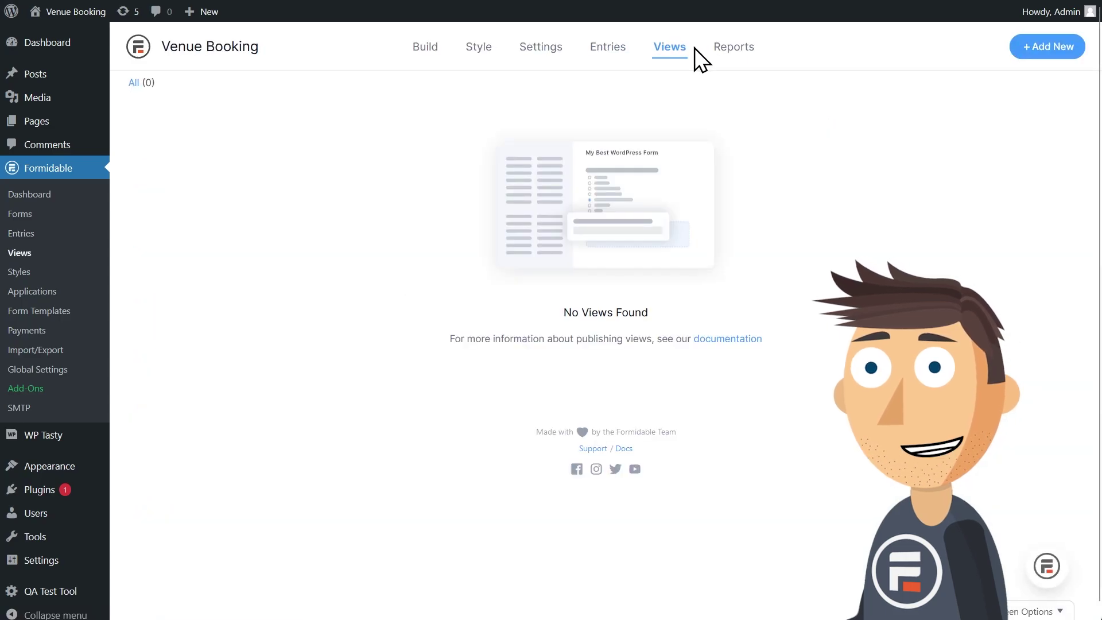
{"action": "left_click", "coordinate": [1031, 57]}
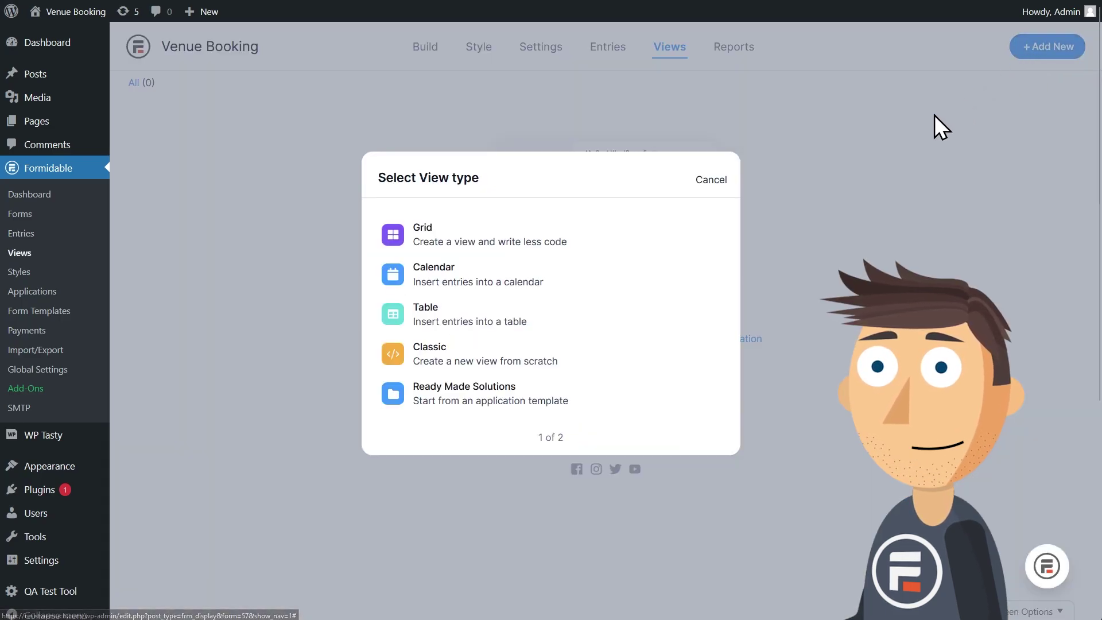
{"action": "left_click", "coordinate": [456, 277]}
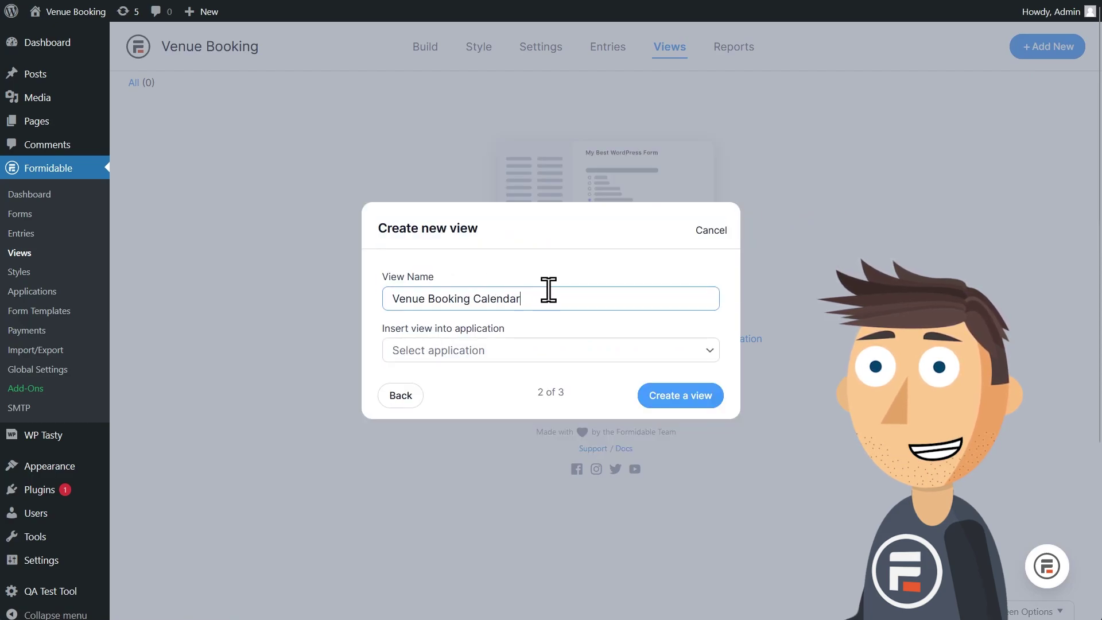
{"action": "left_click", "coordinate": [510, 351]}
{"action": "left_click", "coordinate": [484, 405]}
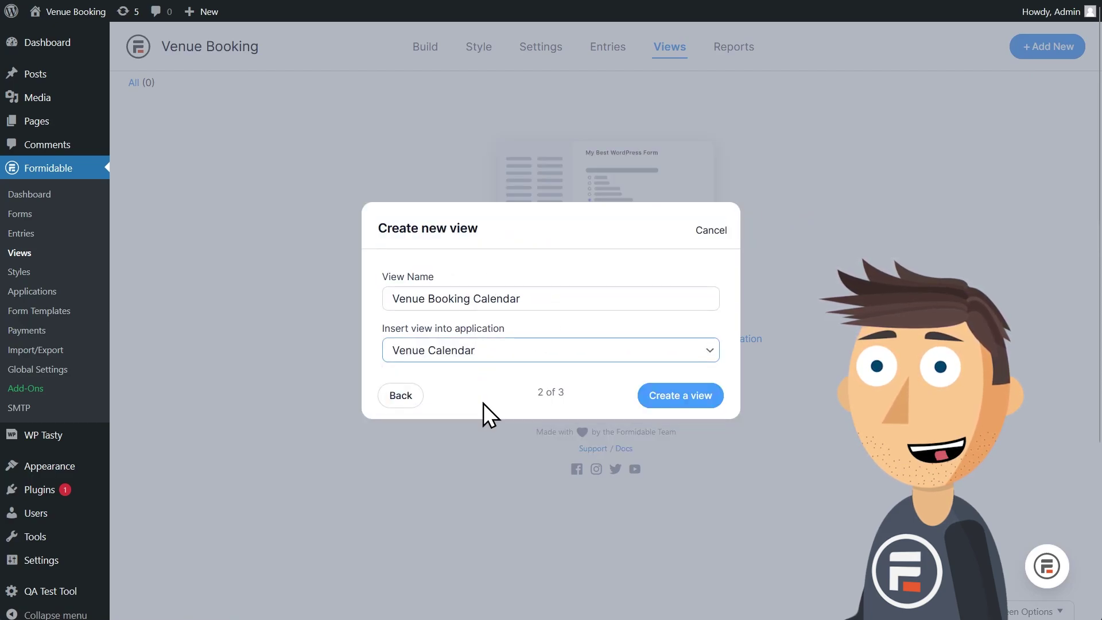
{"action": "left_click", "coordinate": [655, 391]}
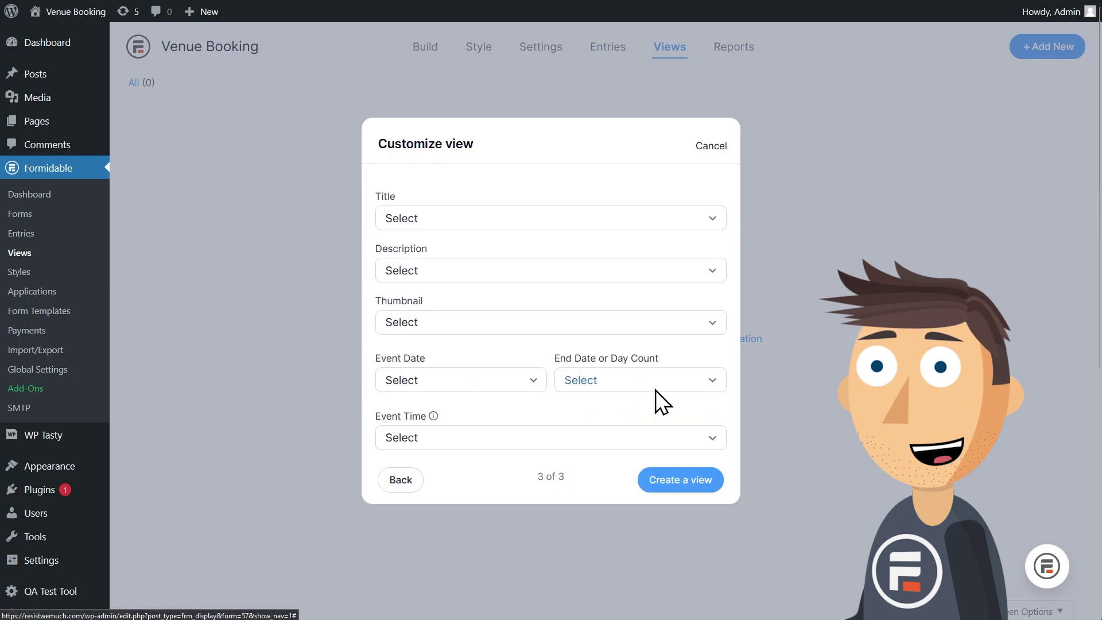
- Review the title, description and thumbnail choices, and map Event Date to Date
{"action": "left_click", "coordinate": [493, 218]}
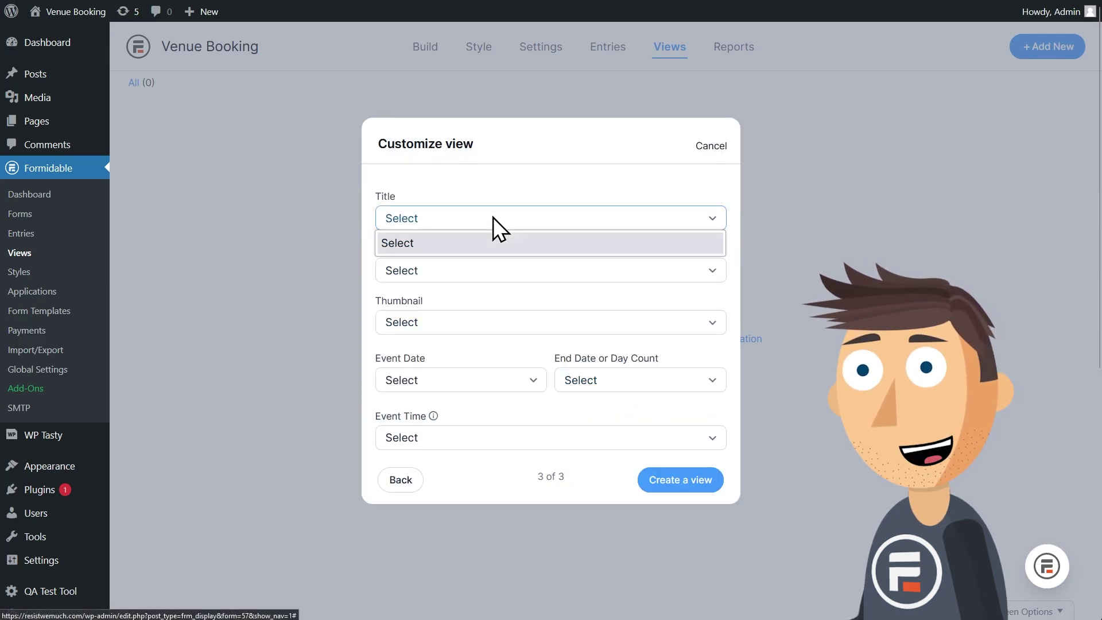
{"action": "left_click", "coordinate": [466, 271]}
{"action": "left_click", "coordinate": [468, 322]}
{"action": "left_click", "coordinate": [475, 294]}
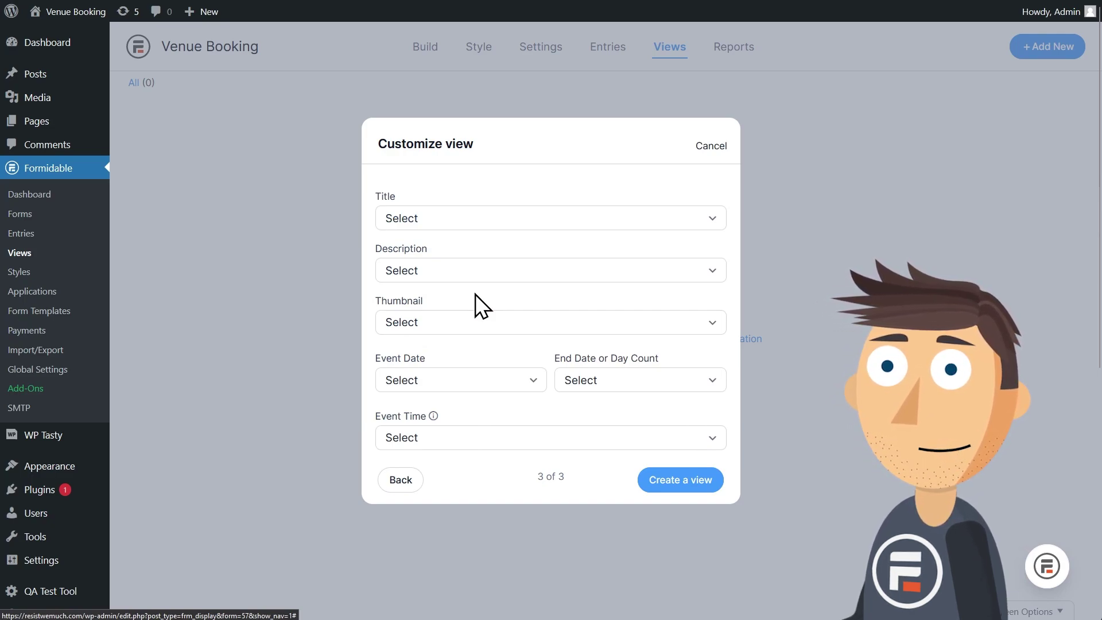
{"action": "left_click", "coordinate": [449, 381]}
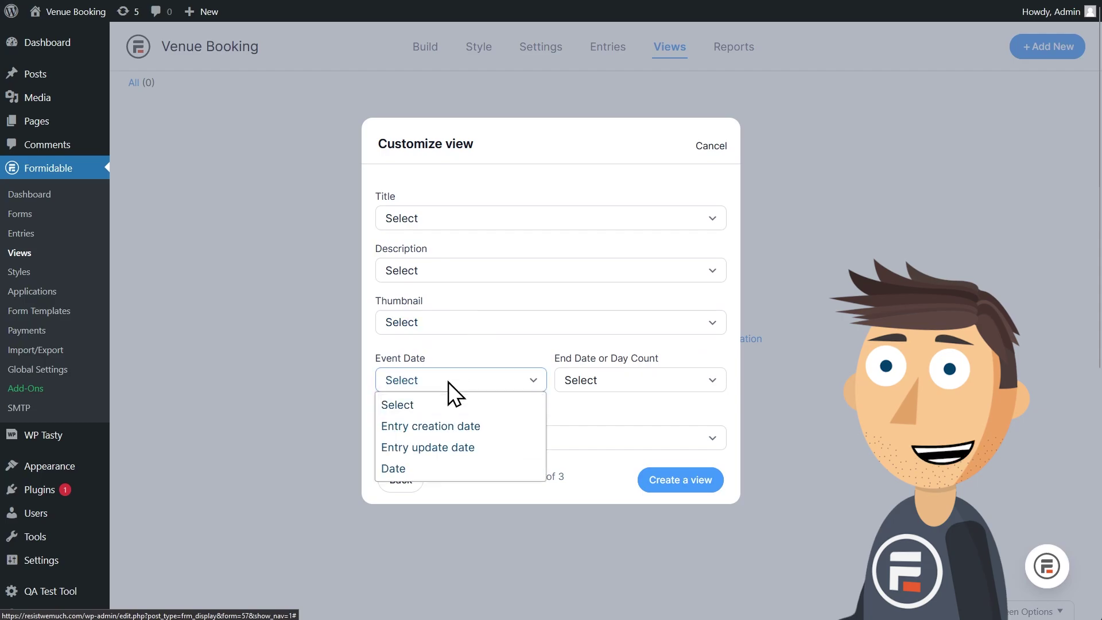
{"action": "left_click", "coordinate": [410, 470]}
{"action": "scroll", "coordinate": [528, 409], "scroll_direction": "down", "scroll_amount": 3}
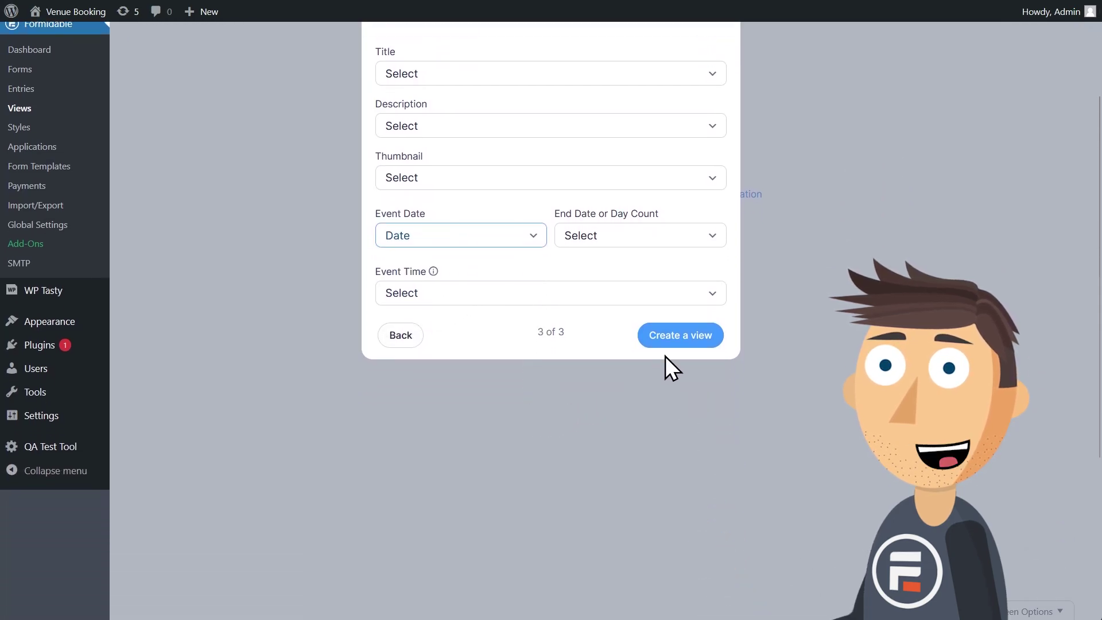
- Create the calendar view and review its June 2024 preview with the three bookings
{"action": "left_click", "coordinate": [676, 340]}
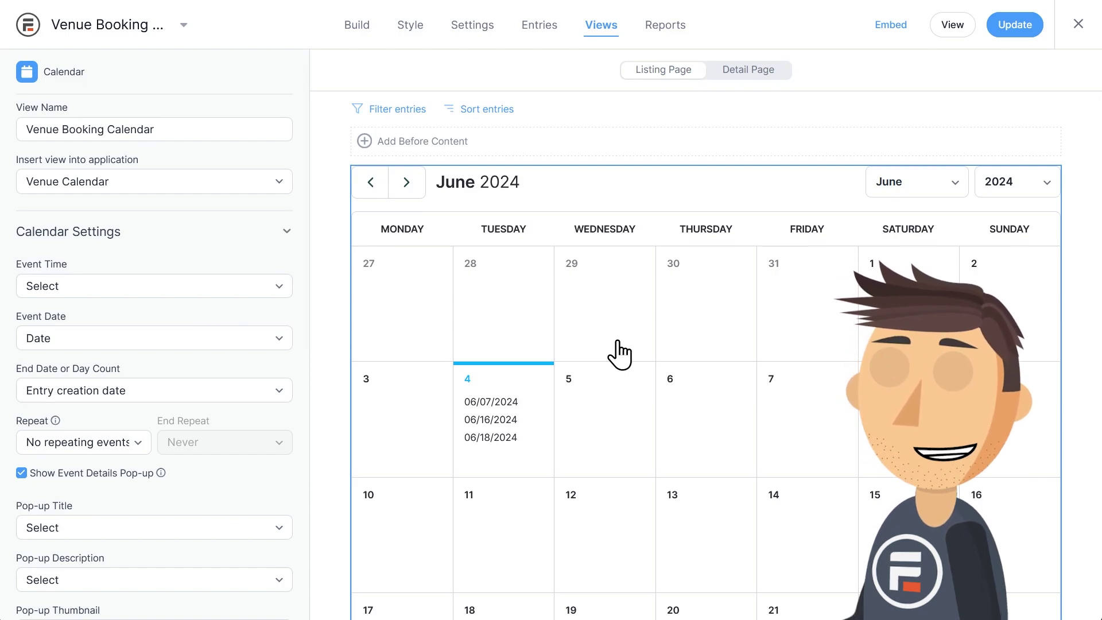
{"action": "scroll", "coordinate": [617, 353], "scroll_direction": "down", "scroll_amount": 1}
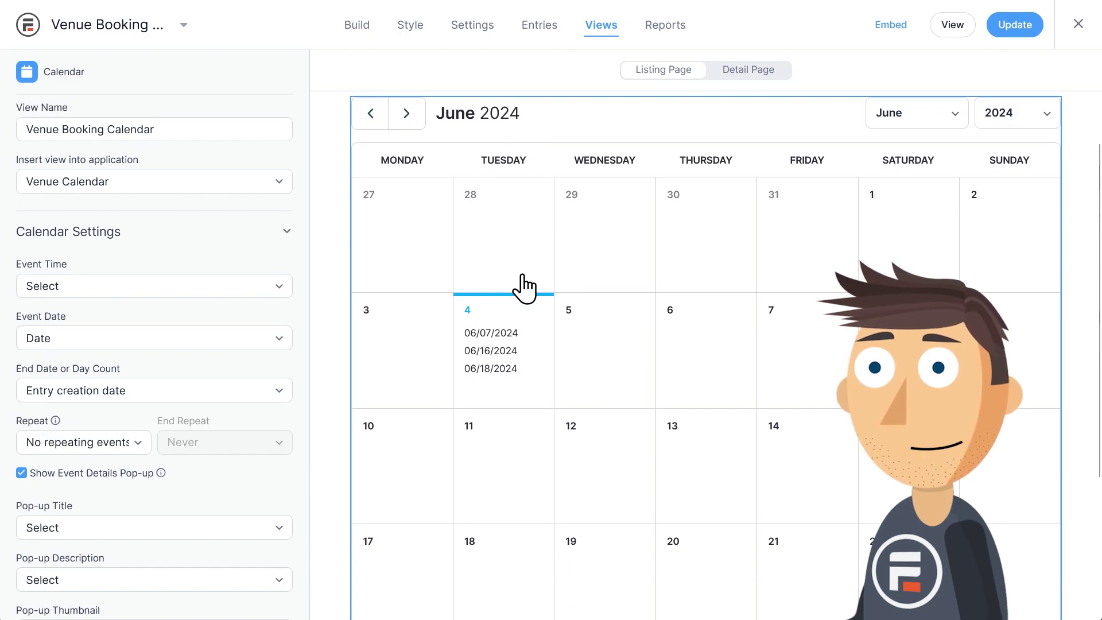
- Replace the [596] date shortcode in the listing content with a bold 'BOOKED'
{"action": "left_click", "coordinate": [504, 367]}
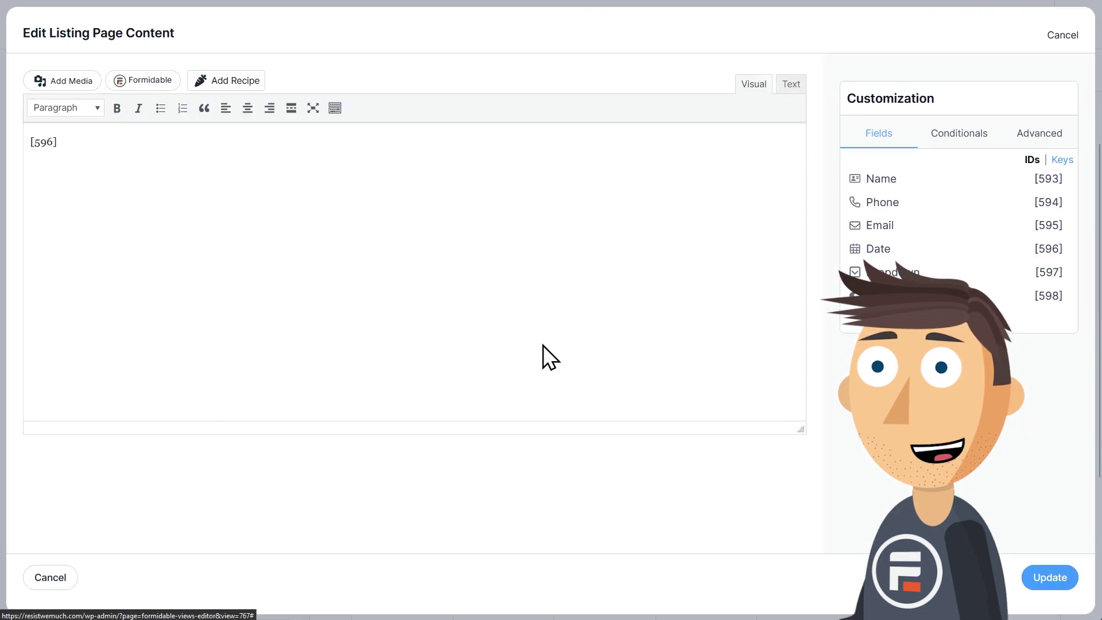
{"action": "left_click", "coordinate": [97, 142]}
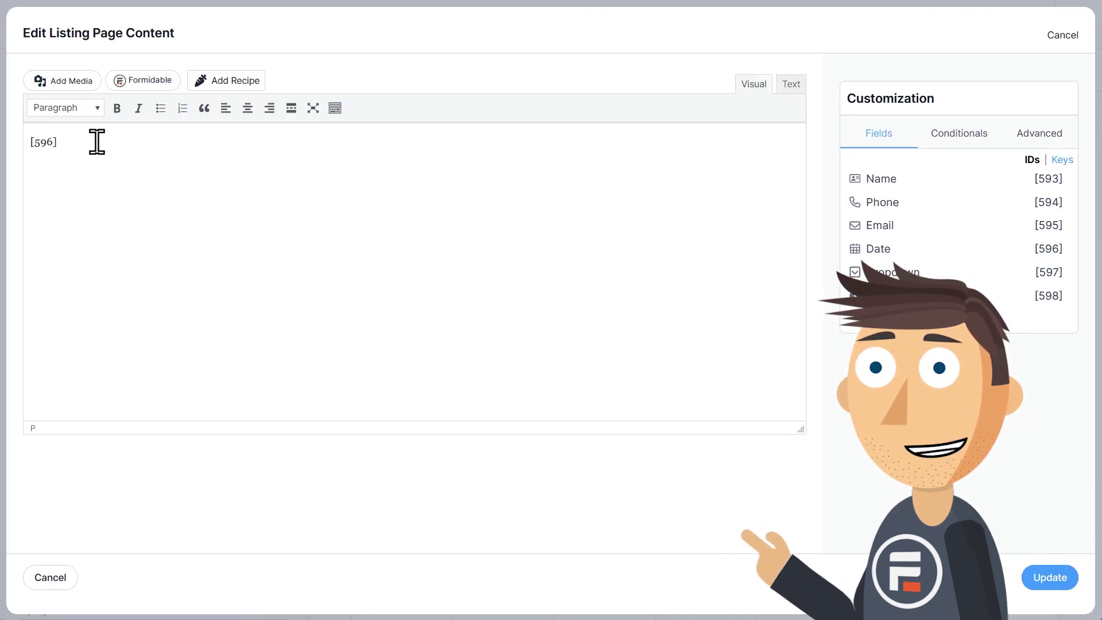
{"action": "left_click_drag", "start_coordinate": [92, 142], "coordinate": [28, 142]}
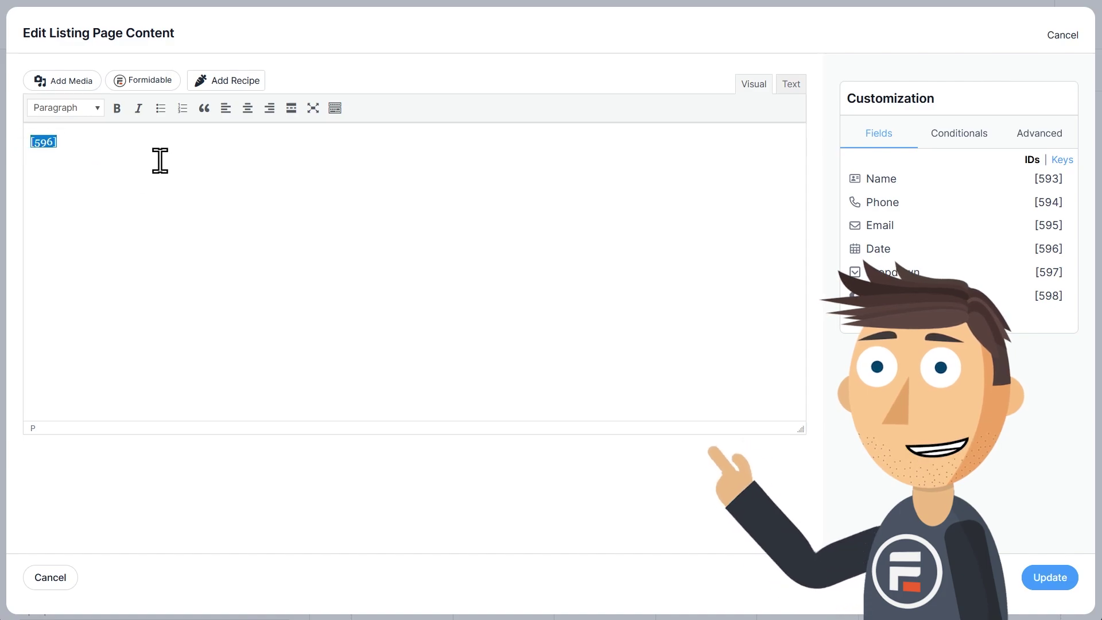
{"action": "key", "text": "BackSpace"}
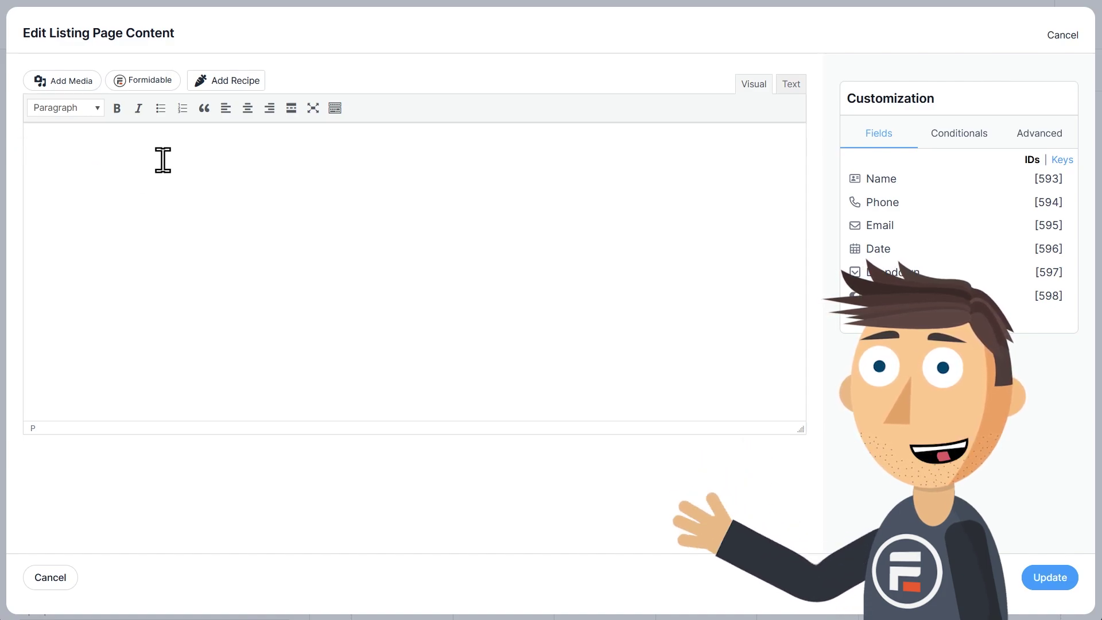
{"action": "type", "text": "BOOKED"}
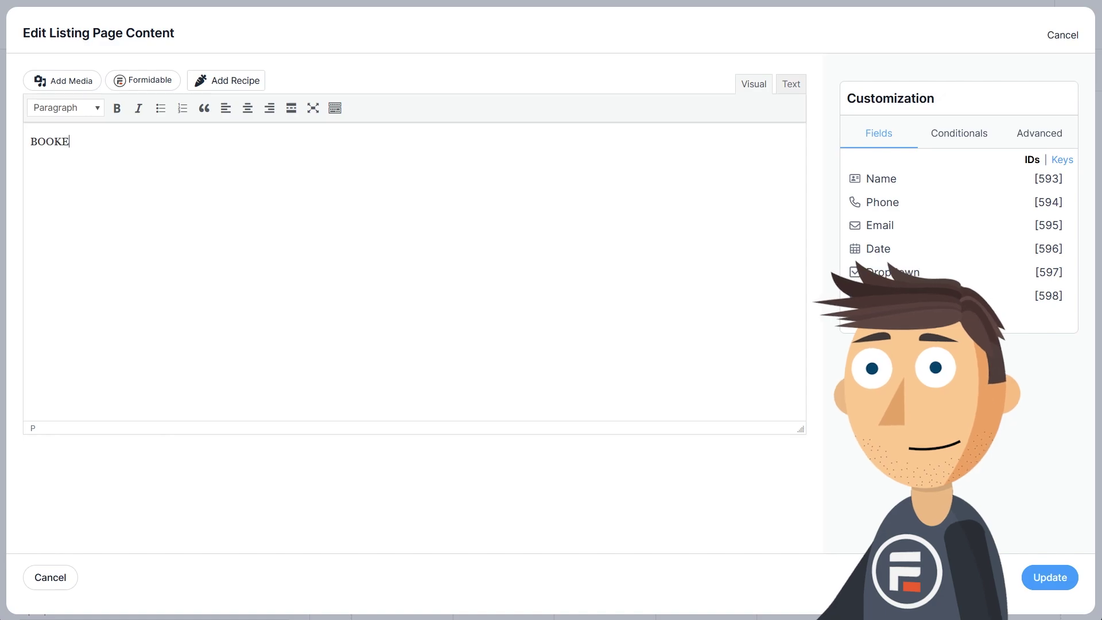
{"action": "double_click", "coordinate": [76, 141]}
{"action": "left_click", "coordinate": [117, 108]}
- Insert the Dropdown field [597] on a non-bold line below BOOKED, check the HTML, and save
{"action": "key", "text": "Return"}
{"action": "key", "text": "ctrl+b"}
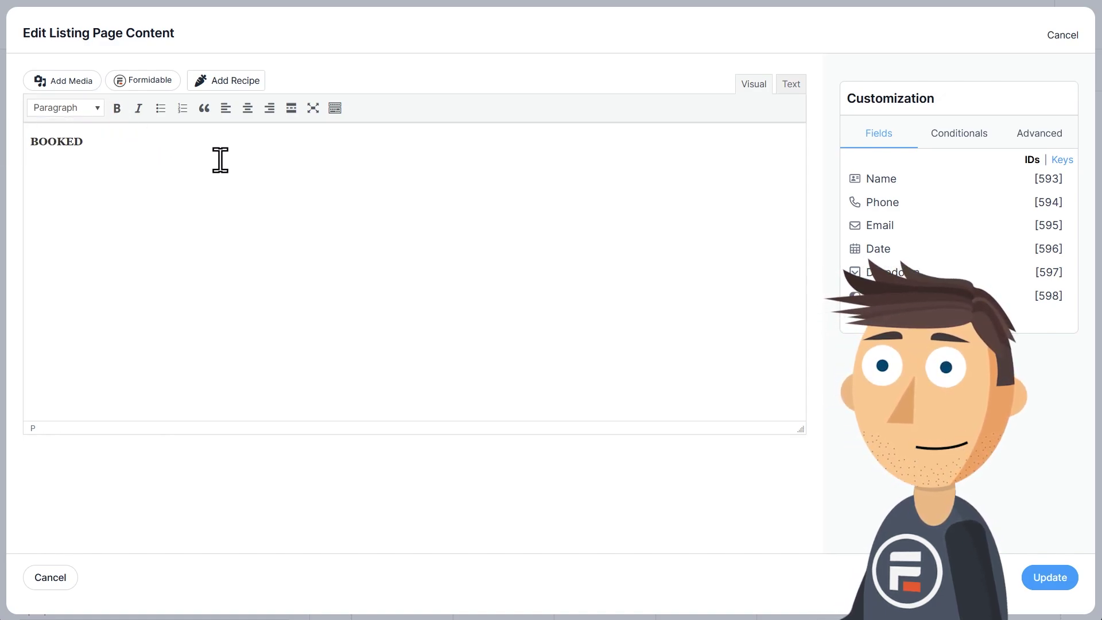
{"action": "left_click", "coordinate": [878, 272]}
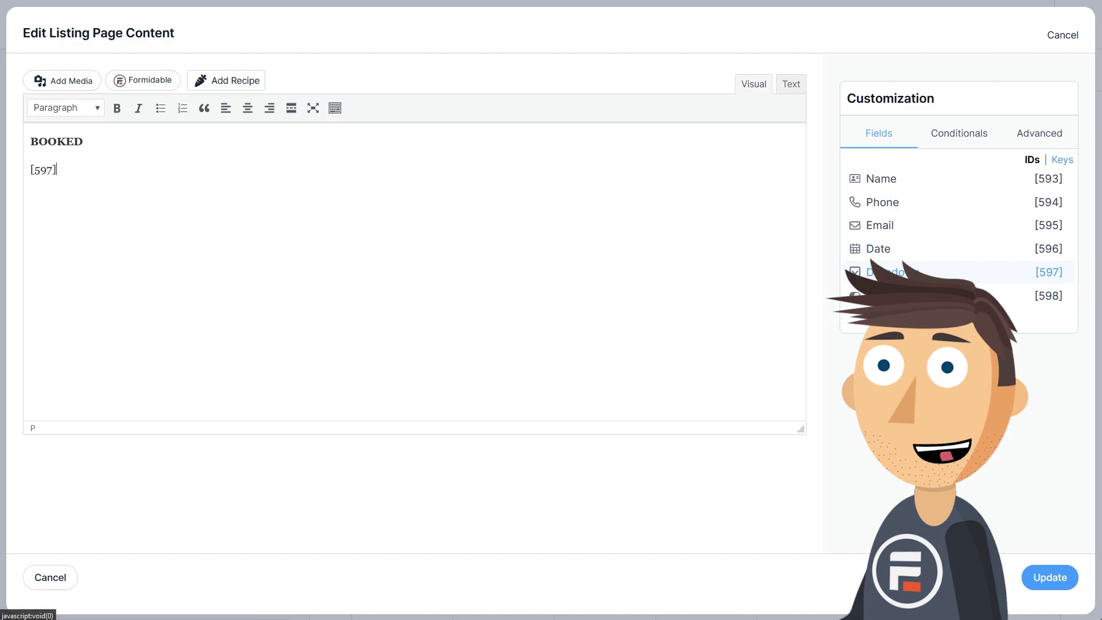
{"action": "left_click", "coordinate": [787, 85]}
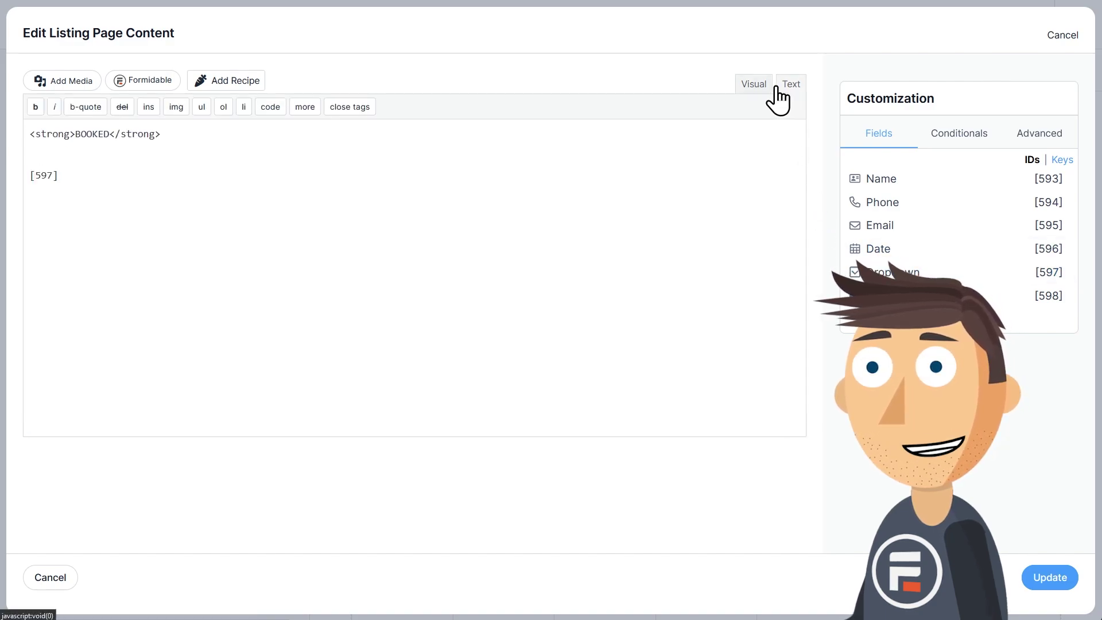
{"action": "left_click", "coordinate": [754, 85]}
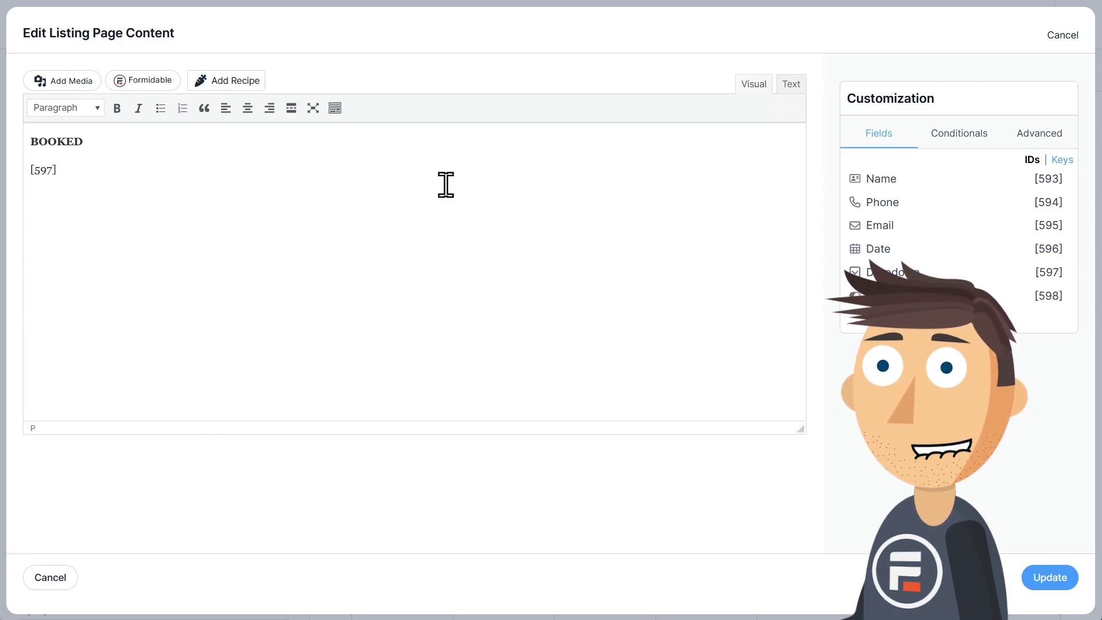
{"action": "left_click", "coordinate": [1050, 578]}
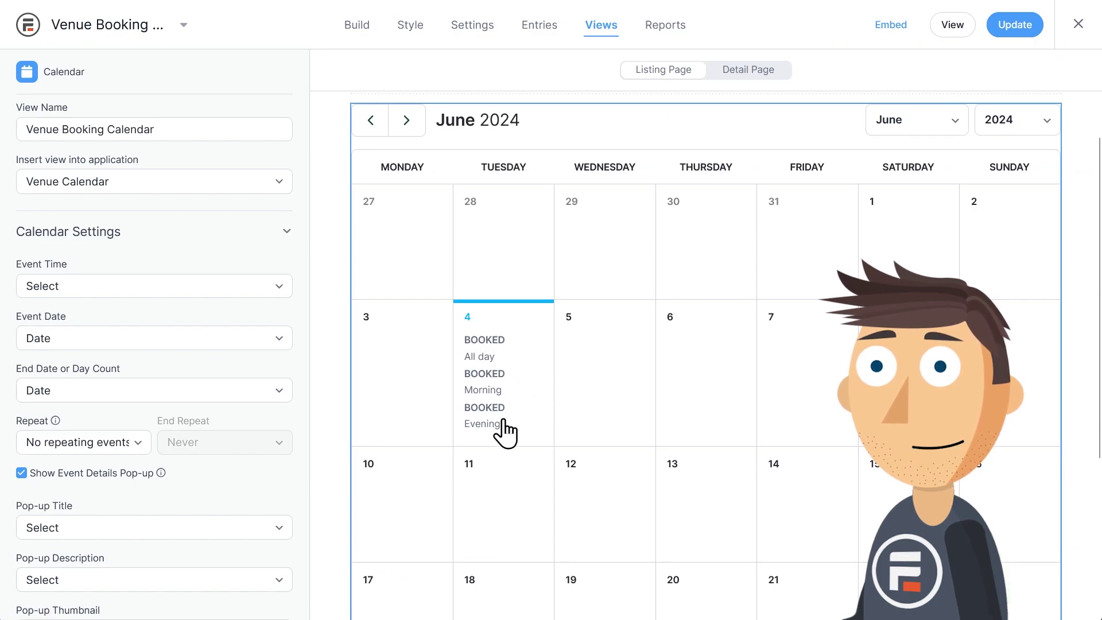
- Preview the live calendar showing three BOOKED entries on 4 June: All day, Morning, Evening
{"action": "left_click", "coordinate": [952, 30]}
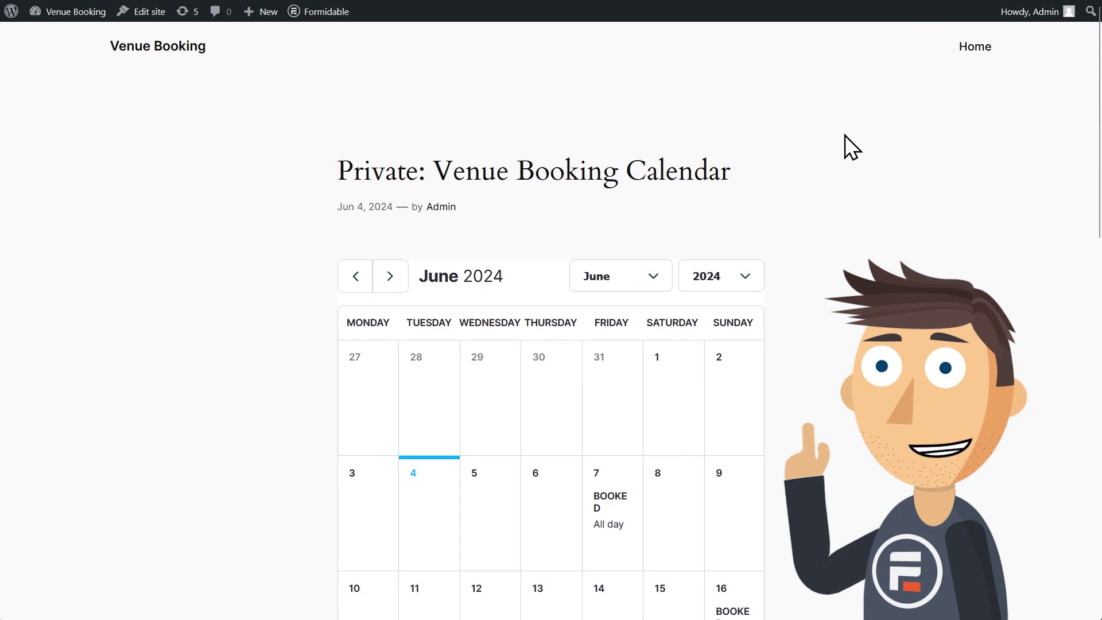
{"action": "scroll", "coordinate": [841, 149], "scroll_direction": "down", "scroll_amount": 3}
{"action": "scroll", "coordinate": [829, 171], "scroll_direction": "down", "scroll_amount": 1}
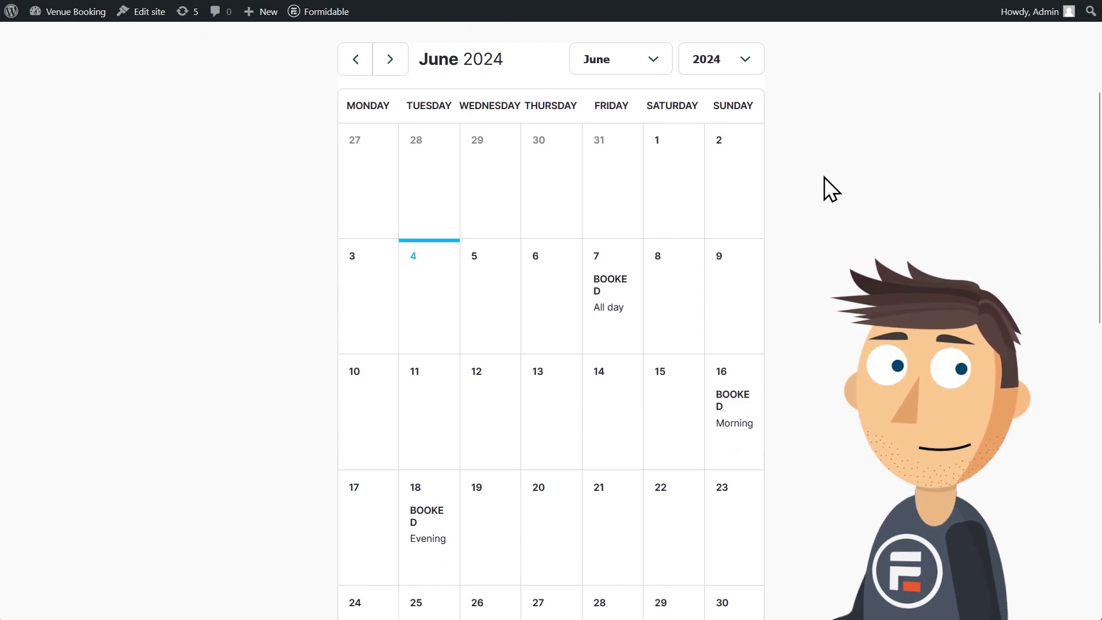
{"action": "mouse_move", "coordinate": [609, 298]}
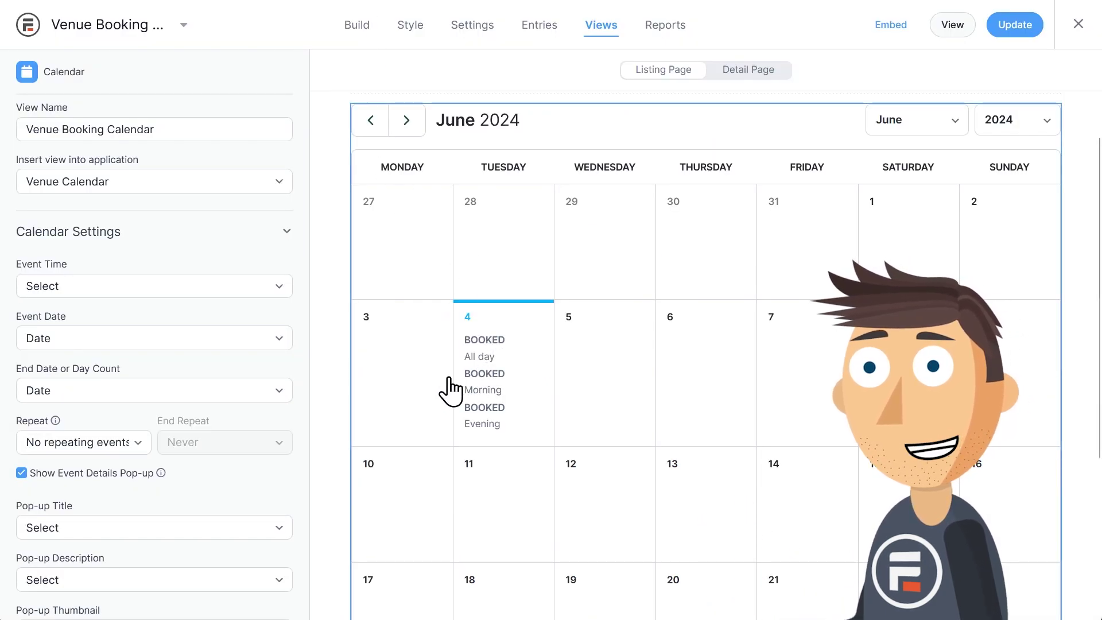
- Uncheck Show Event Details Pop-up in the calendar settings
{"action": "left_click", "coordinate": [22, 473]}
{"action": "scroll", "coordinate": [534, 412], "scroll_direction": "down", "scroll_amount": 2}
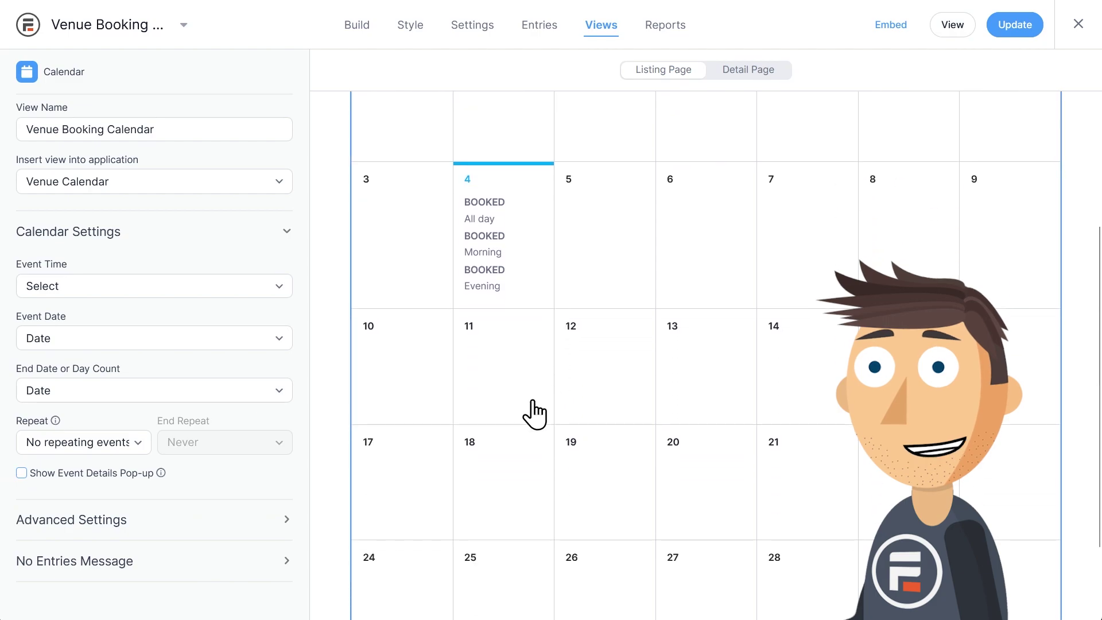
{"action": "scroll", "coordinate": [517, 267], "scroll_direction": "up", "scroll_amount": 3}
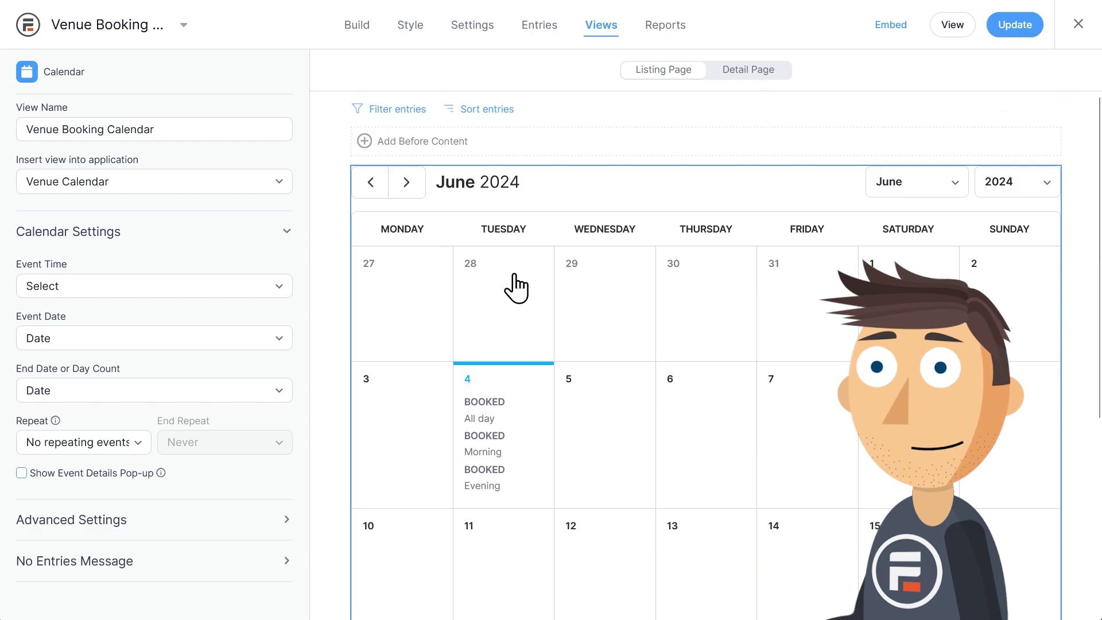
{"action": "left_click", "coordinate": [411, 108]}
- Filter the calendar view to show only entries where Approved equals yes
{"action": "left_click", "coordinate": [402, 285]}
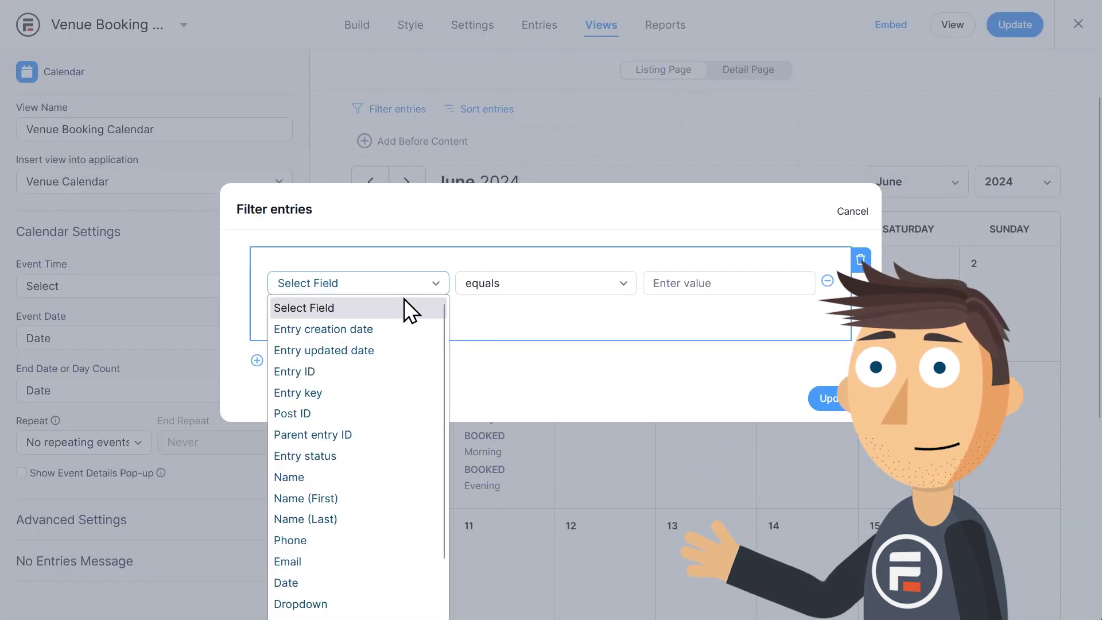
{"action": "scroll", "coordinate": [391, 381], "scroll_direction": "down", "scroll_amount": 1}
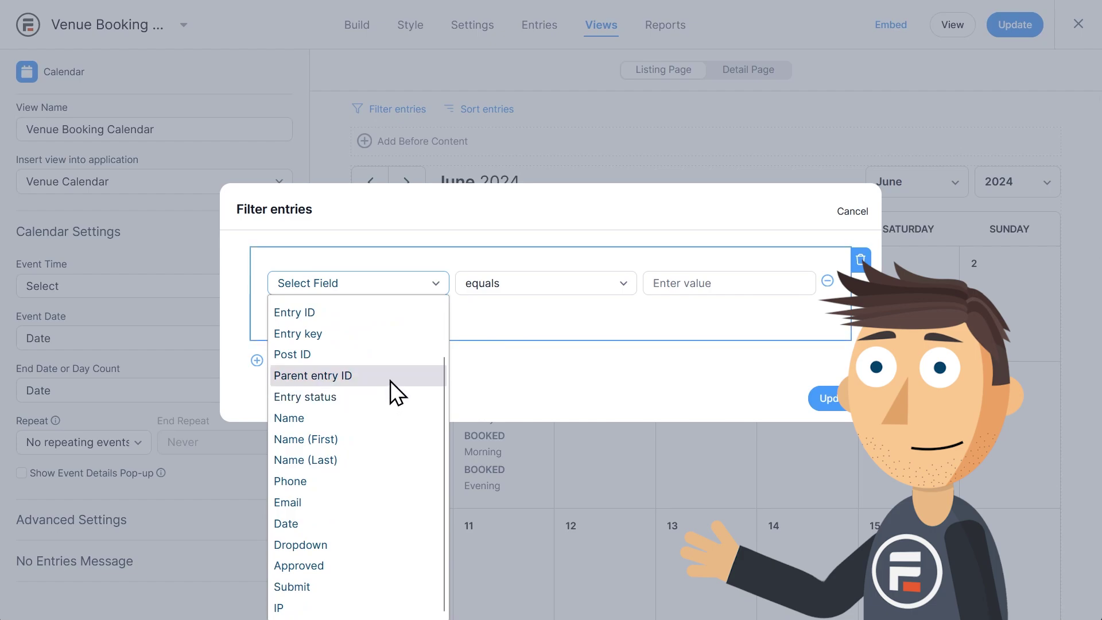
{"action": "left_click", "coordinate": [332, 566]}
{"action": "left_click", "coordinate": [714, 287]}
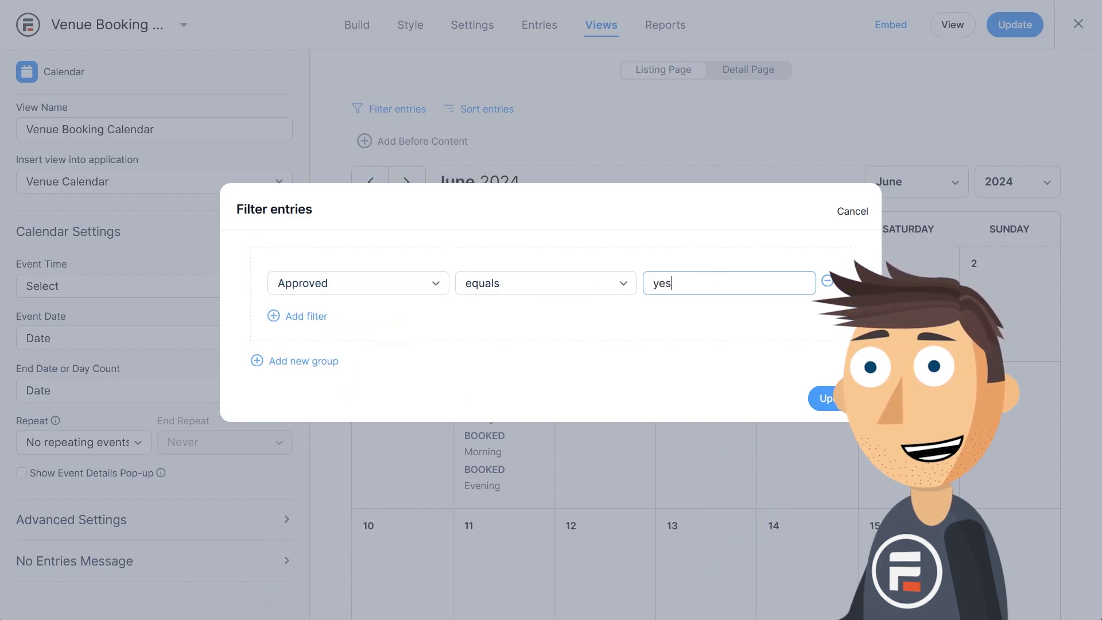
{"action": "left_click", "coordinate": [827, 397]}
- Save the Venue Booking Calendar view and return to the Forms list
{"action": "scroll", "coordinate": [745, 371], "scroll_direction": "down", "scroll_amount": 1}
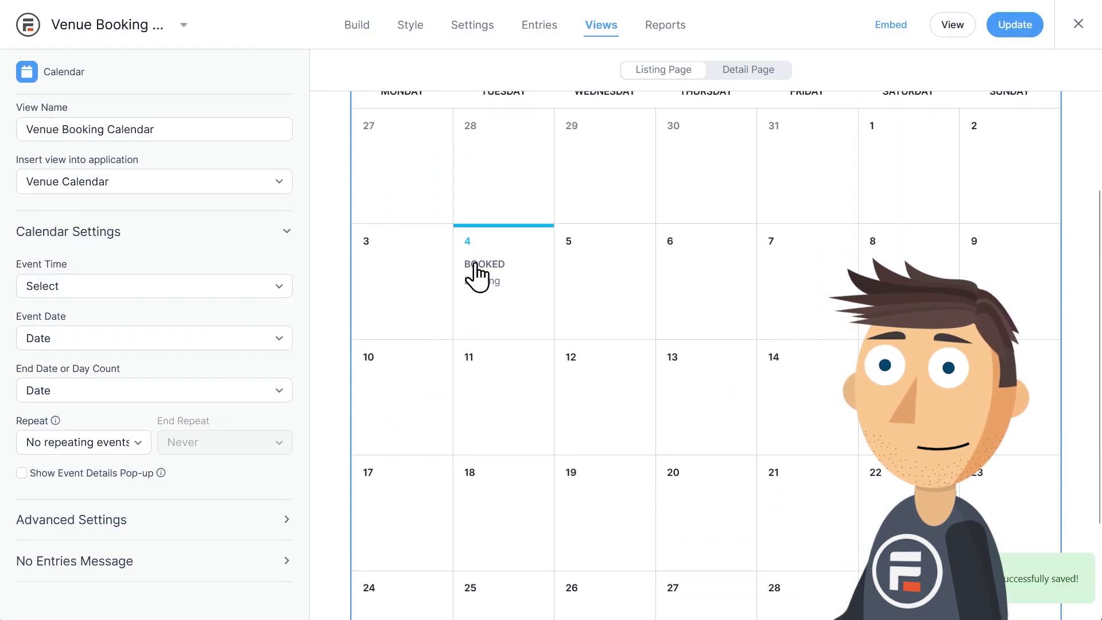
{"action": "left_click", "coordinate": [1016, 26]}
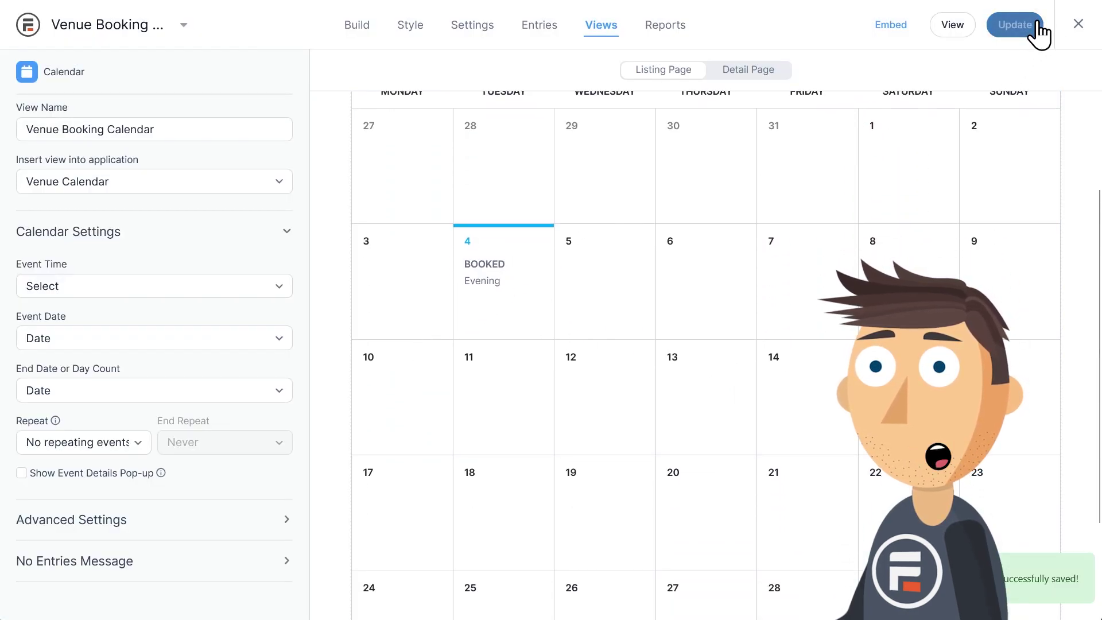
{"action": "scroll", "coordinate": [739, 227], "scroll_direction": "up", "scroll_amount": 2}
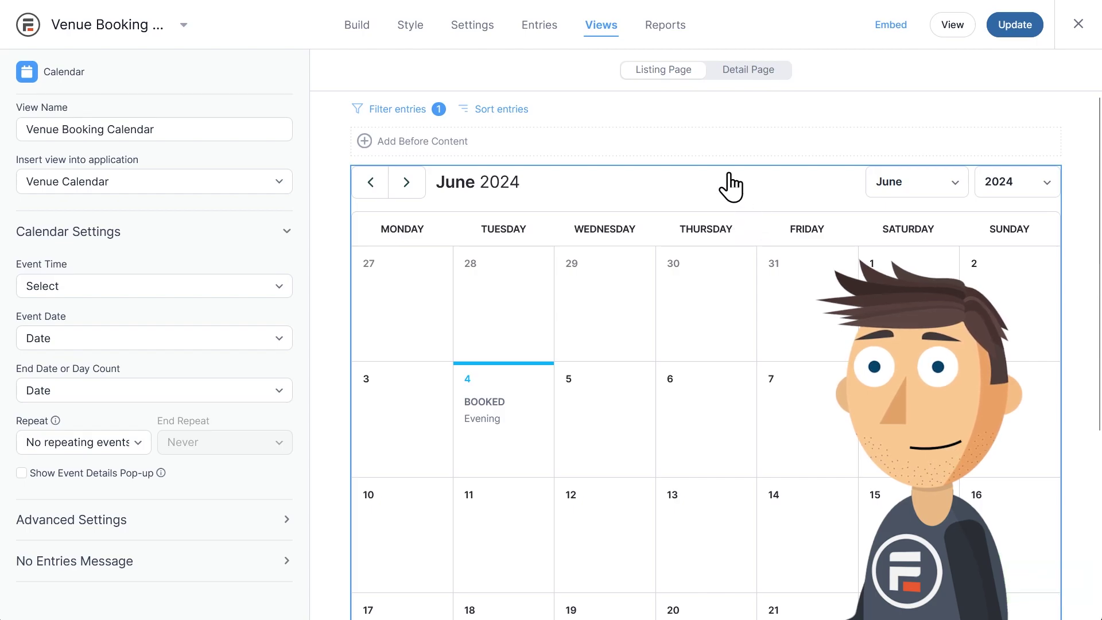
{"action": "left_click", "coordinate": [25, 26]}
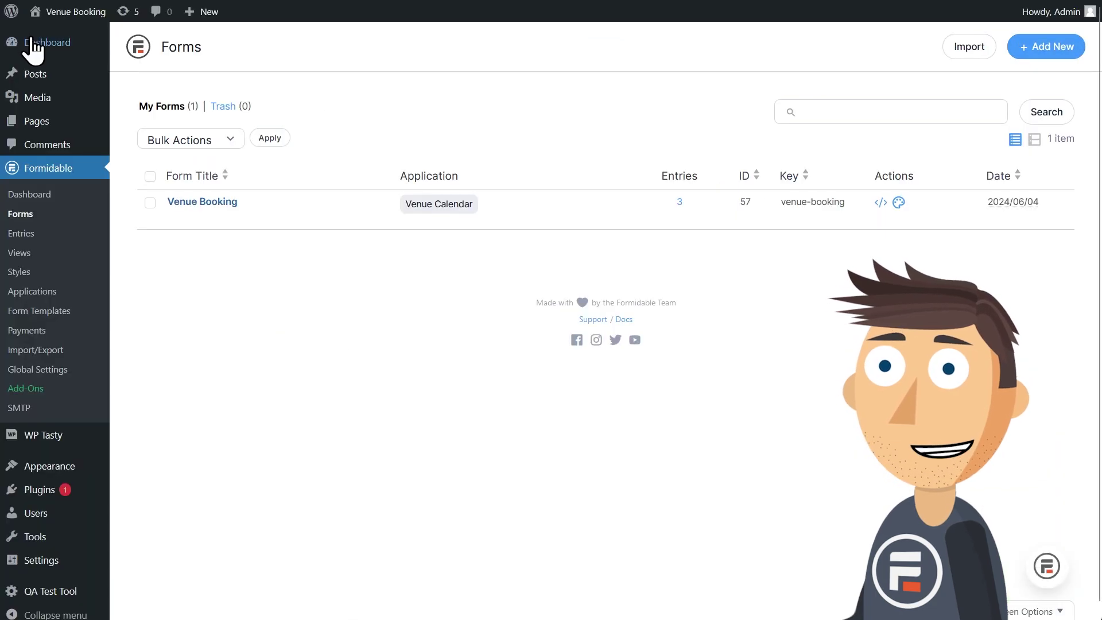
- Add a new page named 'Venue Calendar Page' to the Venue Calendar application
{"action": "left_click", "coordinate": [46, 291]}
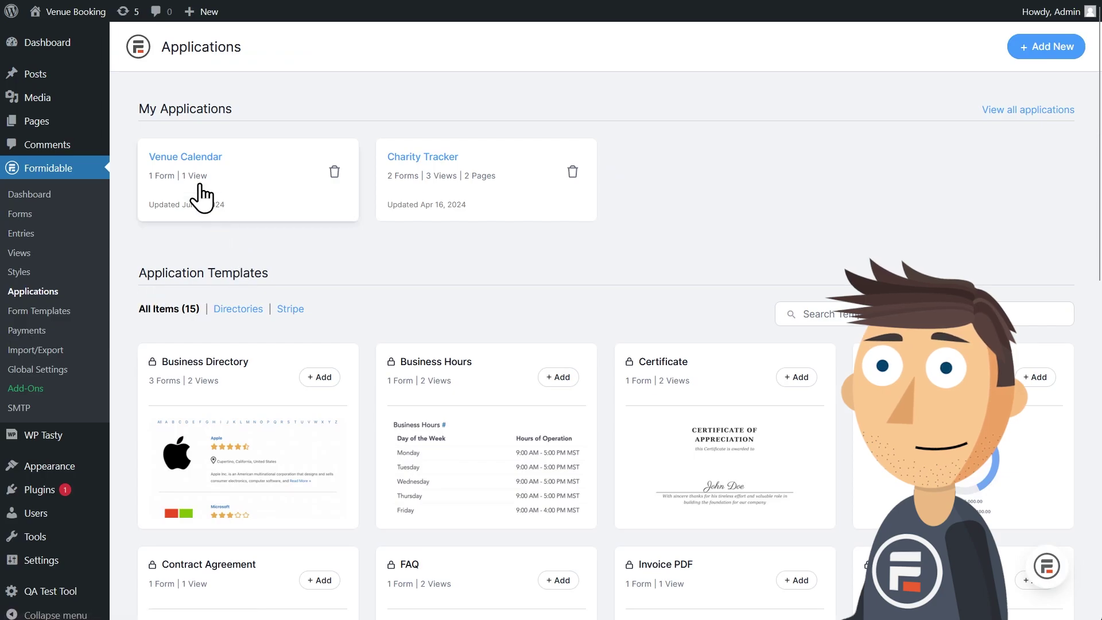
{"action": "left_click", "coordinate": [186, 159]}
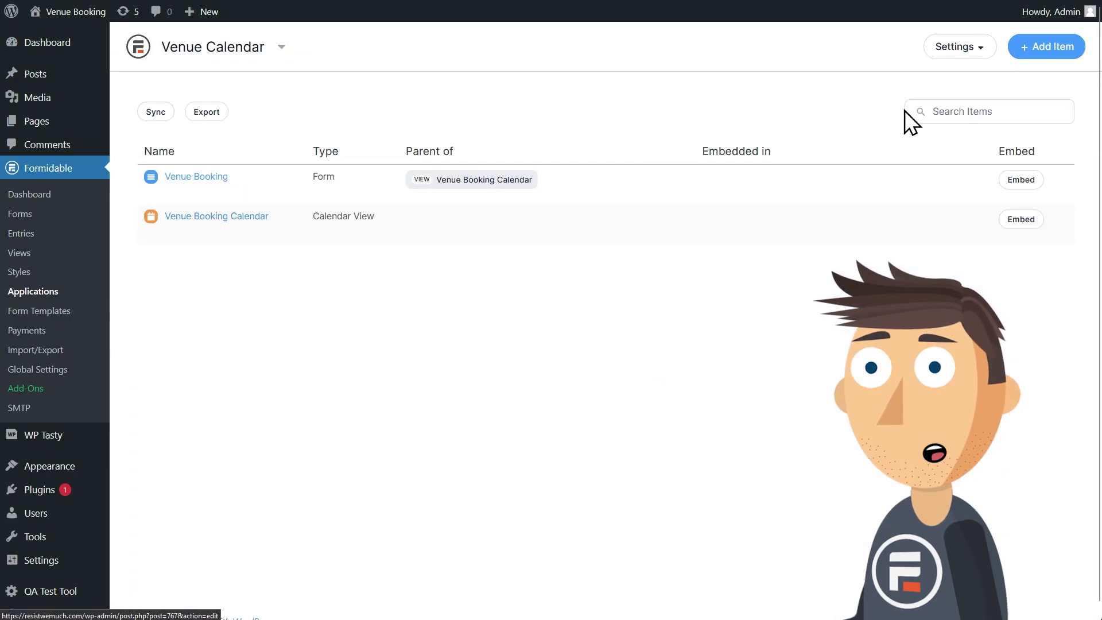
{"action": "left_click", "coordinate": [1040, 53]}
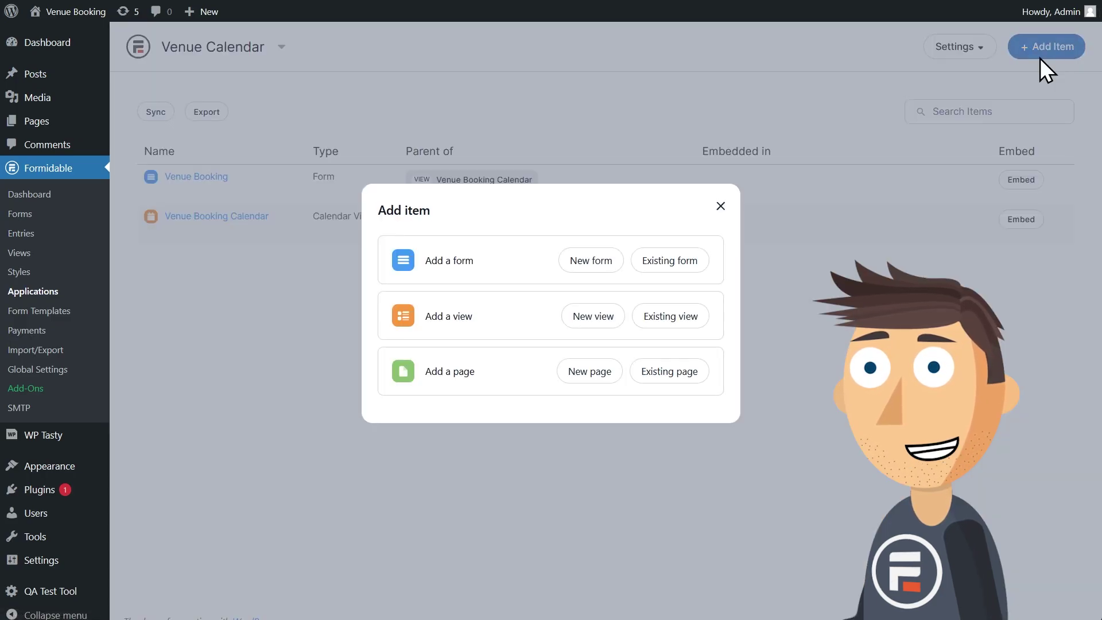
{"action": "left_click", "coordinate": [595, 379]}
{"action": "left_click", "coordinate": [554, 323]}
{"action": "type", "text": "Venue Calendar Page"}
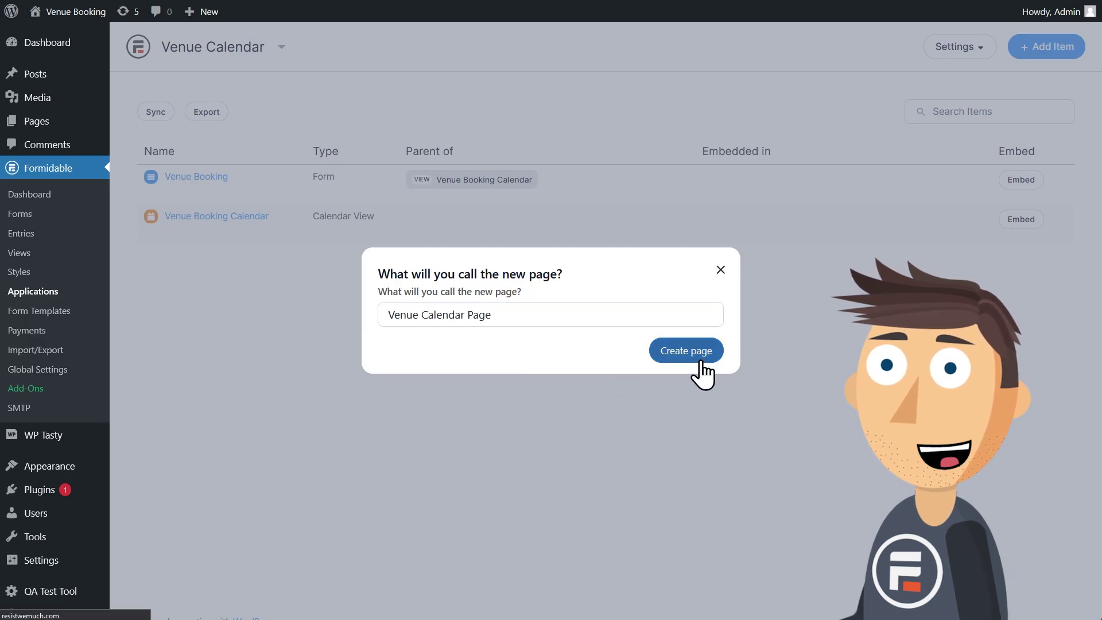
{"action": "left_click", "coordinate": [703, 356]}
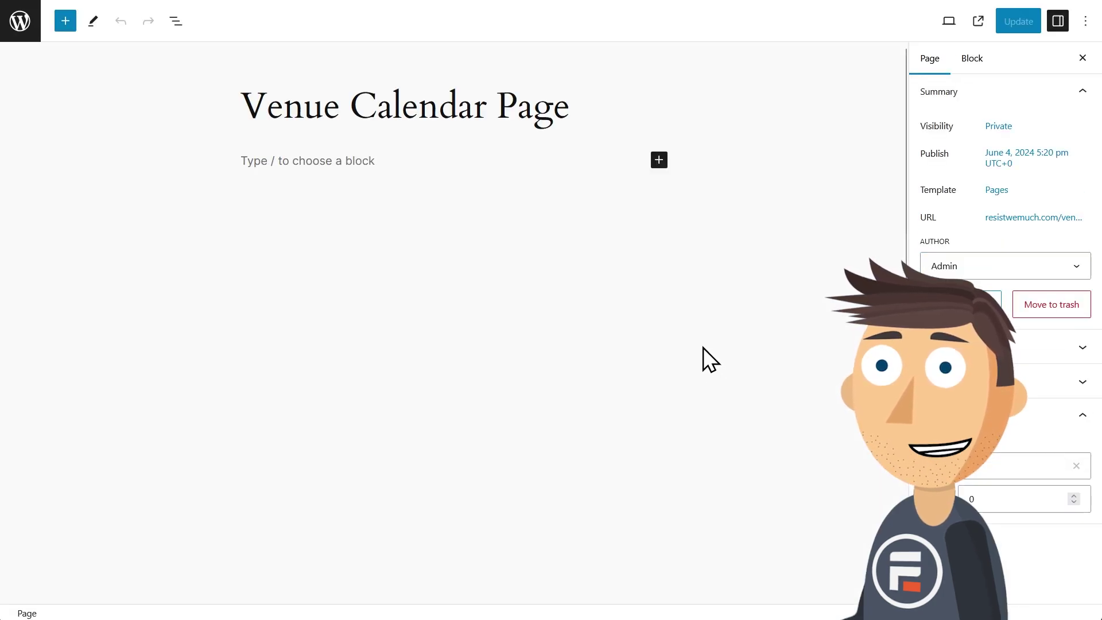
- Insert a Formidable Views block displaying the Venue Booking Calendar
{"action": "left_click", "coordinate": [659, 161]}
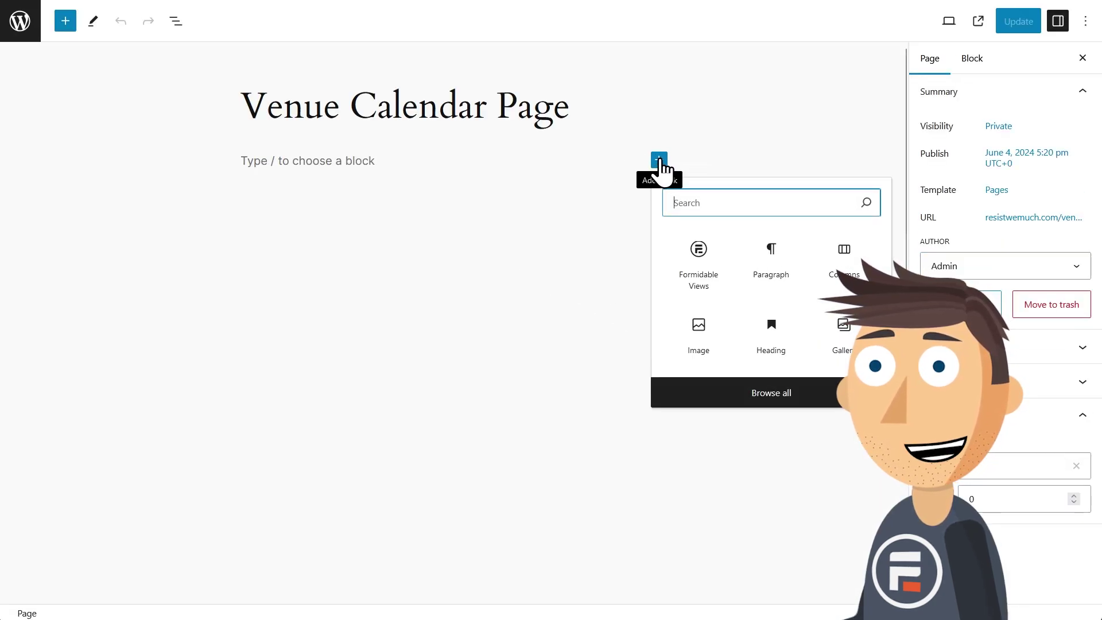
{"action": "left_click", "coordinate": [701, 277]}
{"action": "left_click", "coordinate": [463, 304]}
{"action": "left_click", "coordinate": [458, 345]}
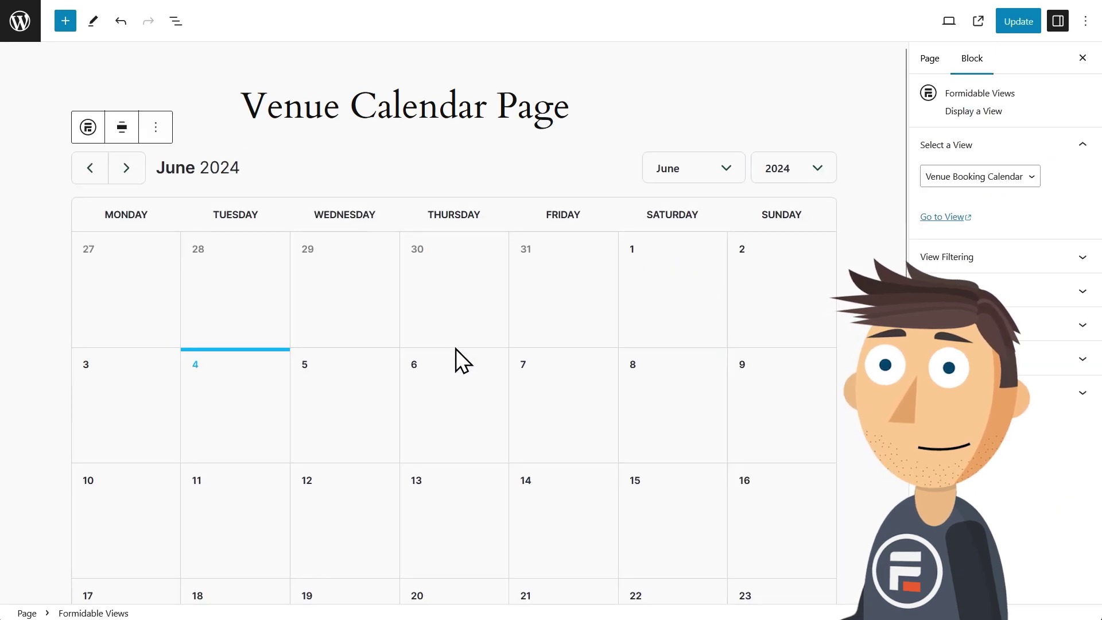
{"action": "scroll", "coordinate": [507, 339], "scroll_direction": "down", "scroll_amount": 3}
{"action": "scroll", "coordinate": [507, 339], "scroll_direction": "up", "scroll_amount": 3}
{"action": "scroll", "coordinate": [507, 339], "scroll_direction": "down", "scroll_amount": 3}
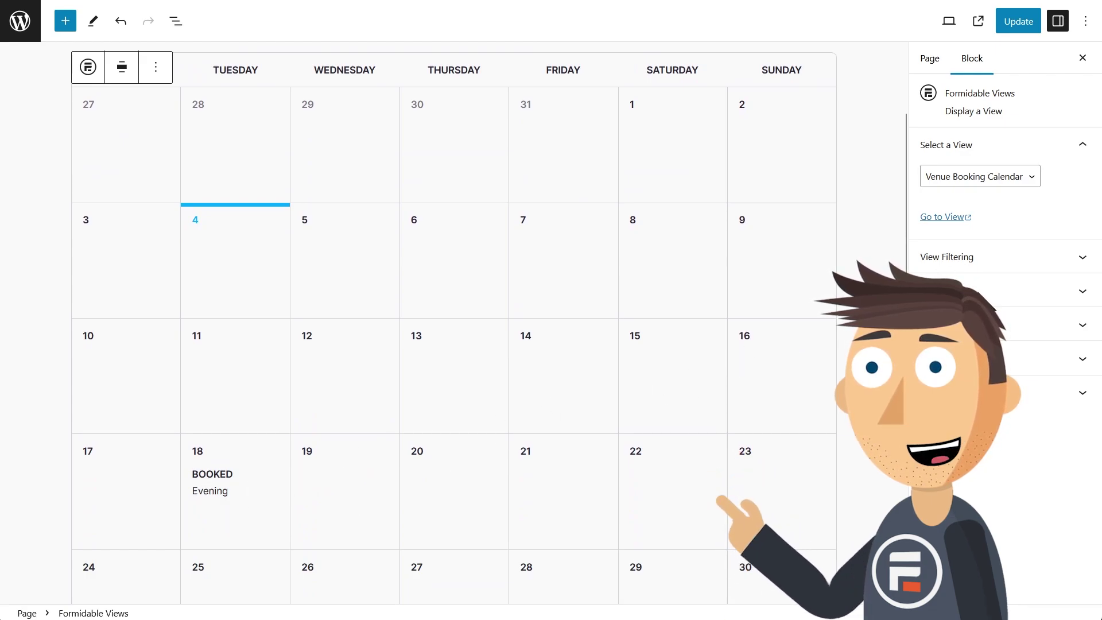
- Change the calendar block's accent colour to green
{"action": "left_click", "coordinate": [1040, 298]}
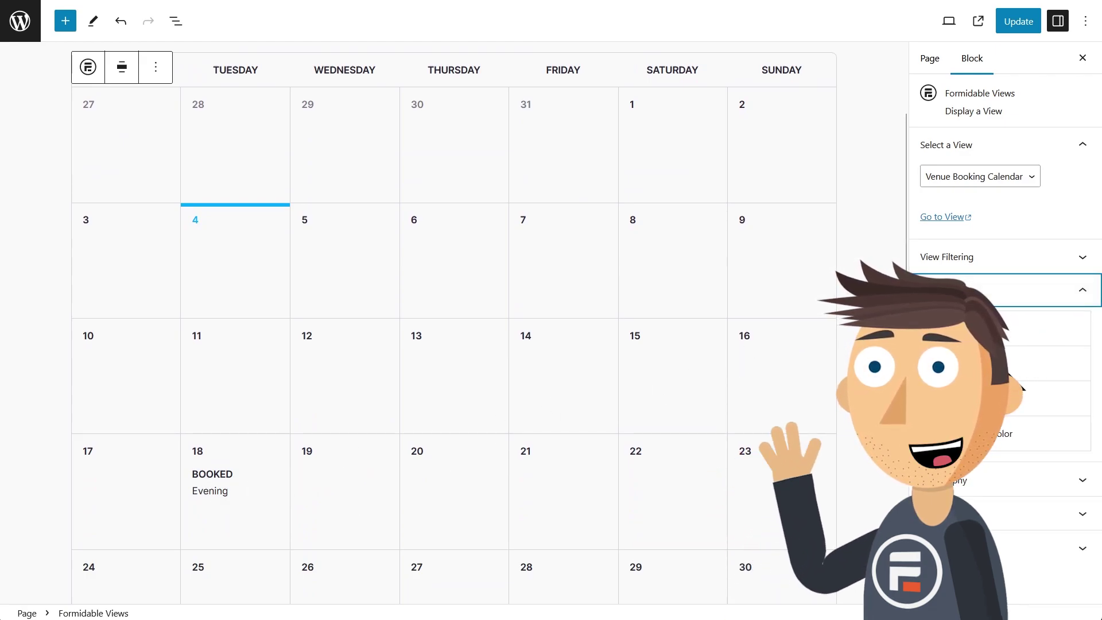
{"action": "left_click", "coordinate": [976, 328]}
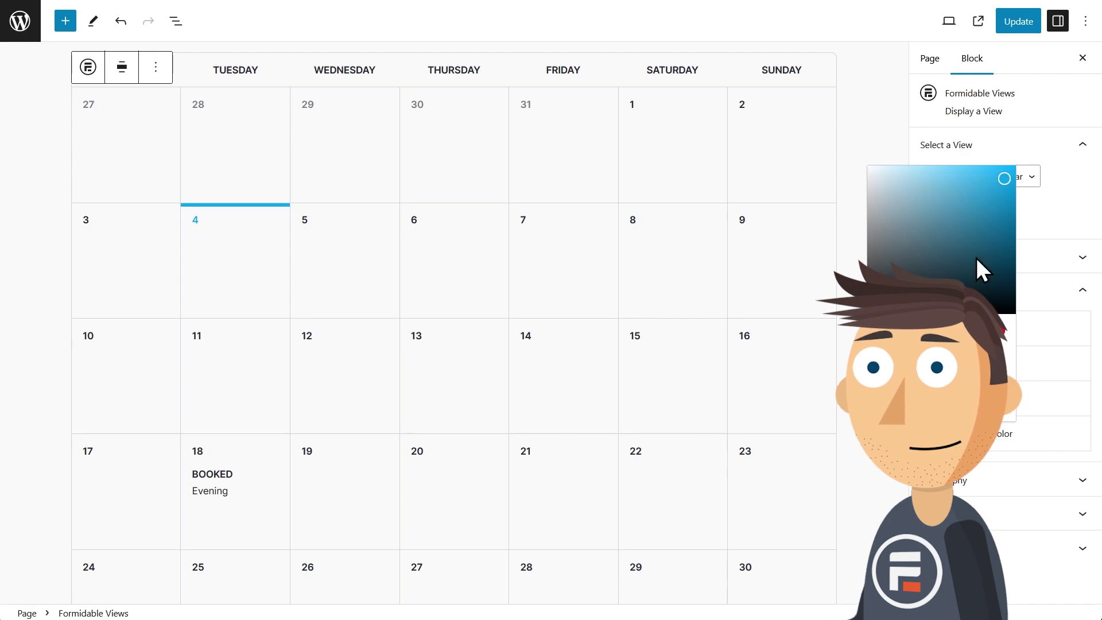
{"action": "left_click_drag", "start_coordinate": [948, 328], "coordinate": [923, 329]}
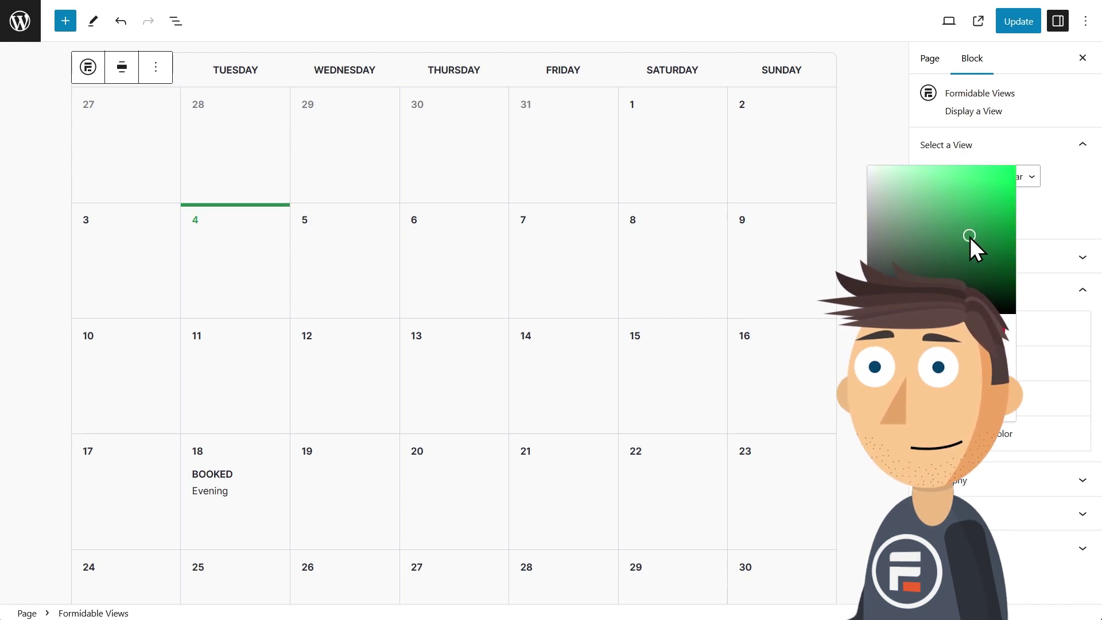
{"action": "left_click", "coordinate": [1097, 376]}
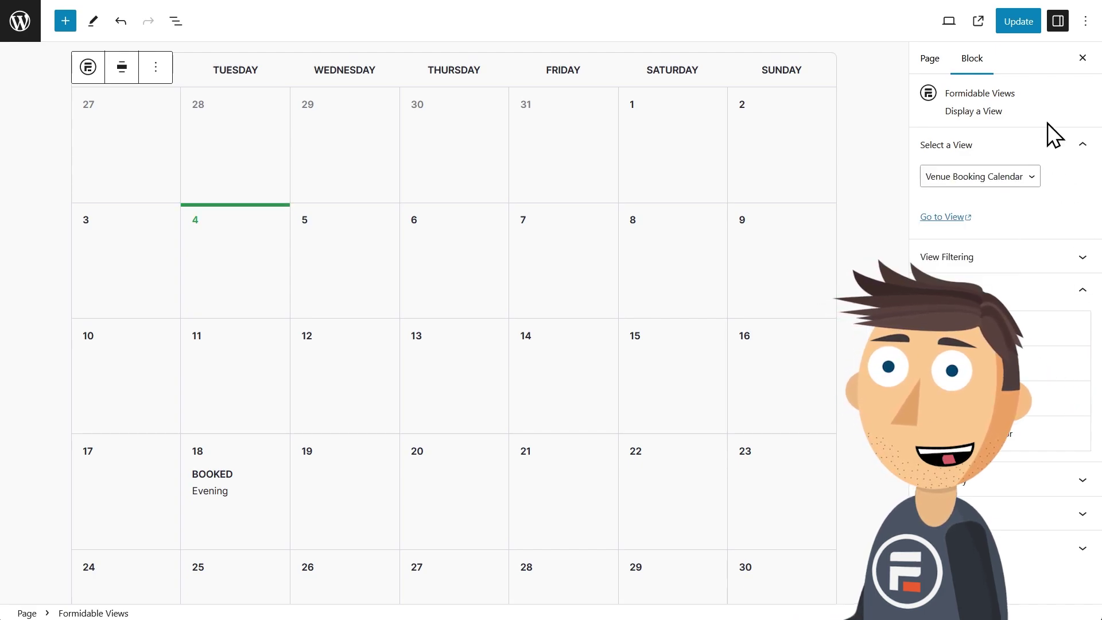
- Update the Venue Calendar Page and preview it in a new tab
{"action": "left_click", "coordinate": [1020, 24]}
{"action": "scroll", "coordinate": [890, 140], "scroll_direction": "up", "scroll_amount": 3}
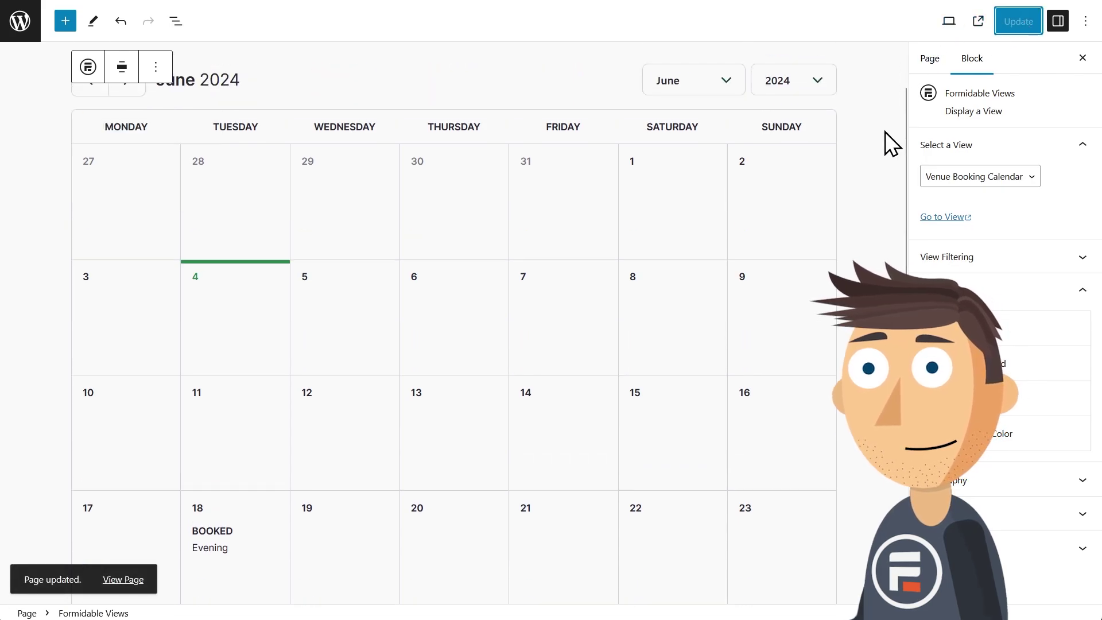
{"action": "left_click", "coordinate": [949, 23]}
{"action": "left_click", "coordinate": [889, 139]}
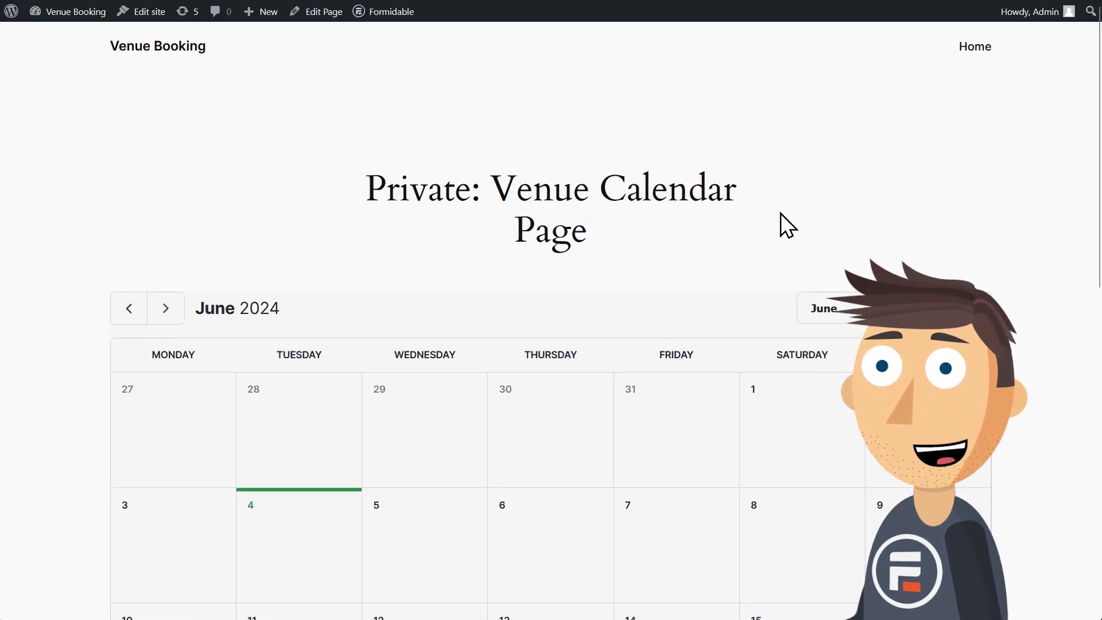
- Scroll through the previewed Venue Calendar Page to check the embedded calendar
{"action": "scroll", "coordinate": [781, 212], "scroll_direction": "down", "scroll_amount": 5}
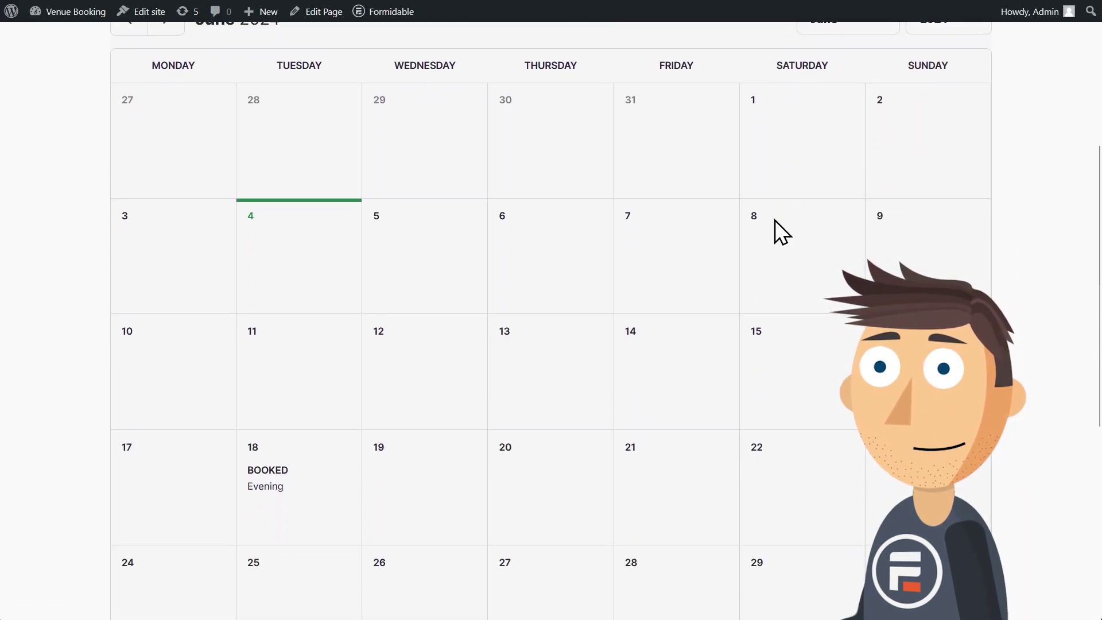
{"action": "scroll", "coordinate": [775, 220], "scroll_direction": "down", "scroll_amount": 2}
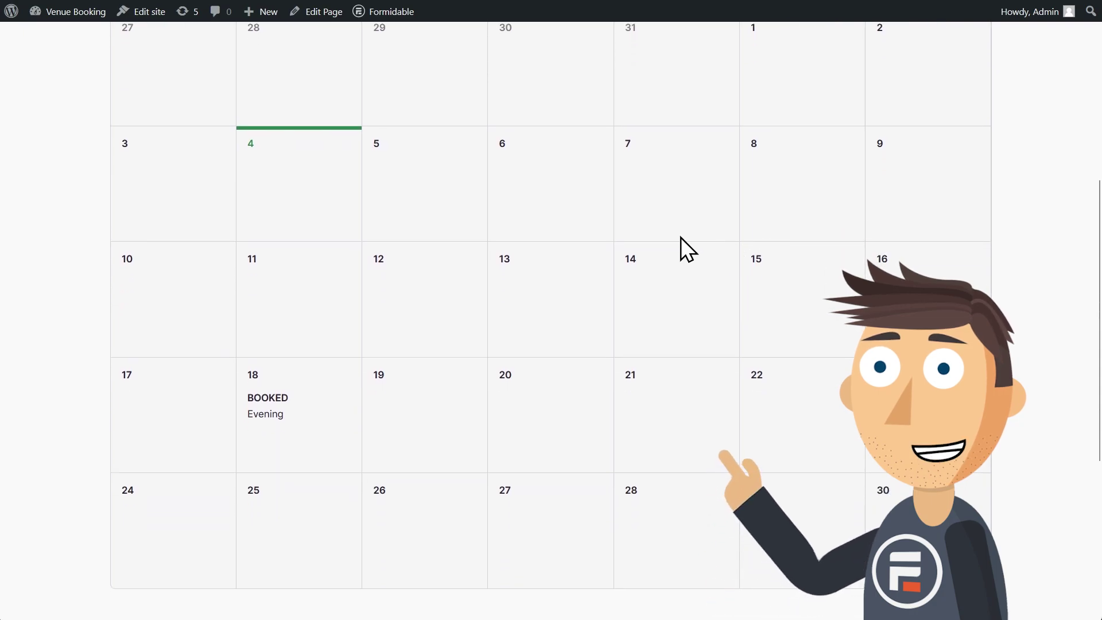
{"action": "scroll", "coordinate": [496, 411], "scroll_direction": "up", "scroll_amount": 2}
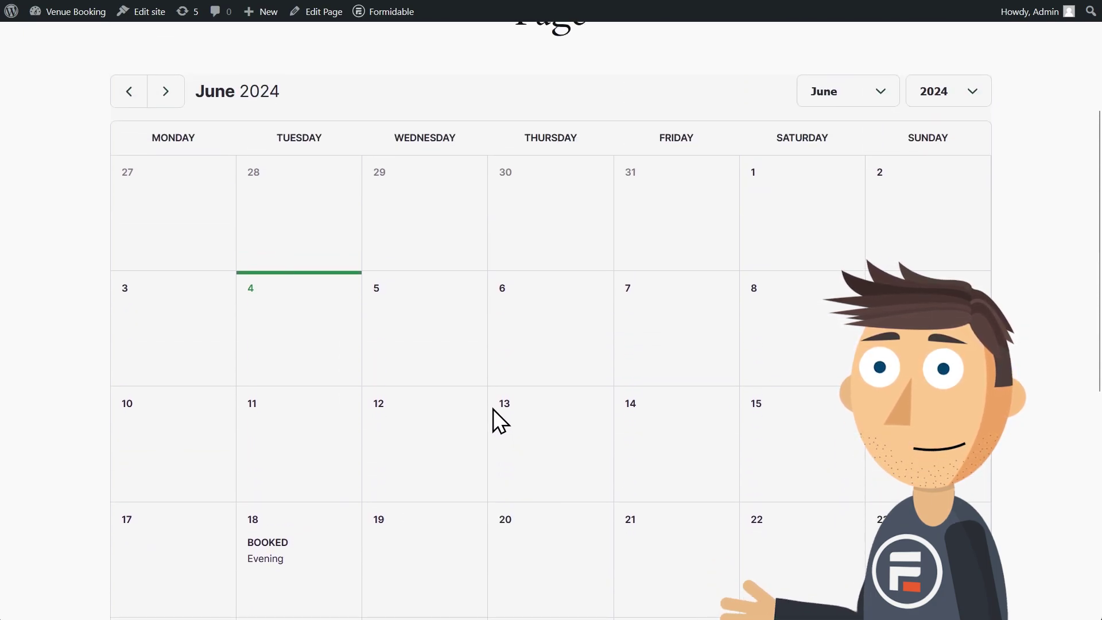
{"action": "scroll", "coordinate": [719, 276], "scroll_direction": "up", "scroll_amount": 1}
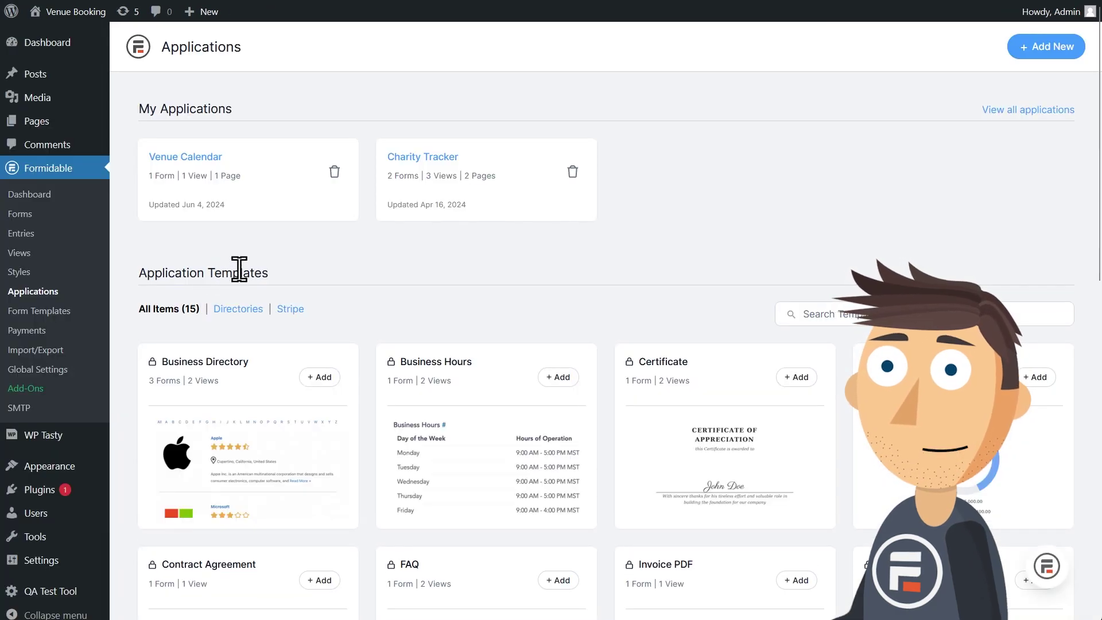
- Add a Booking Page to the Venue Calendar application and search blocks for 'form'
{"action": "left_click", "coordinate": [208, 158]}
{"action": "left_click", "coordinate": [1012, 50]}
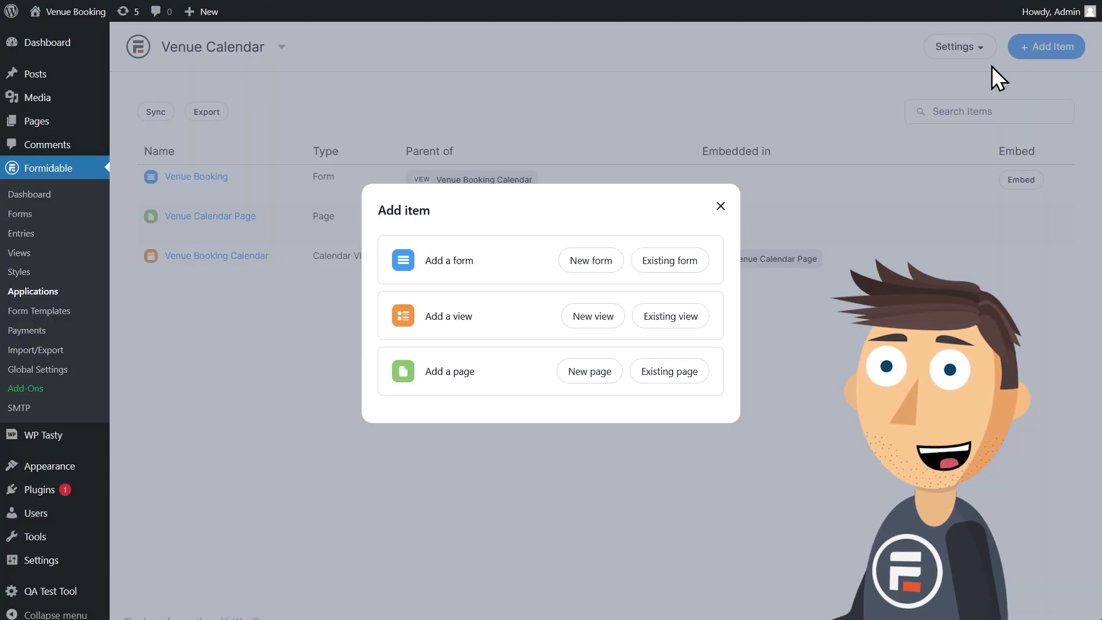
{"action": "left_click", "coordinate": [591, 372]}
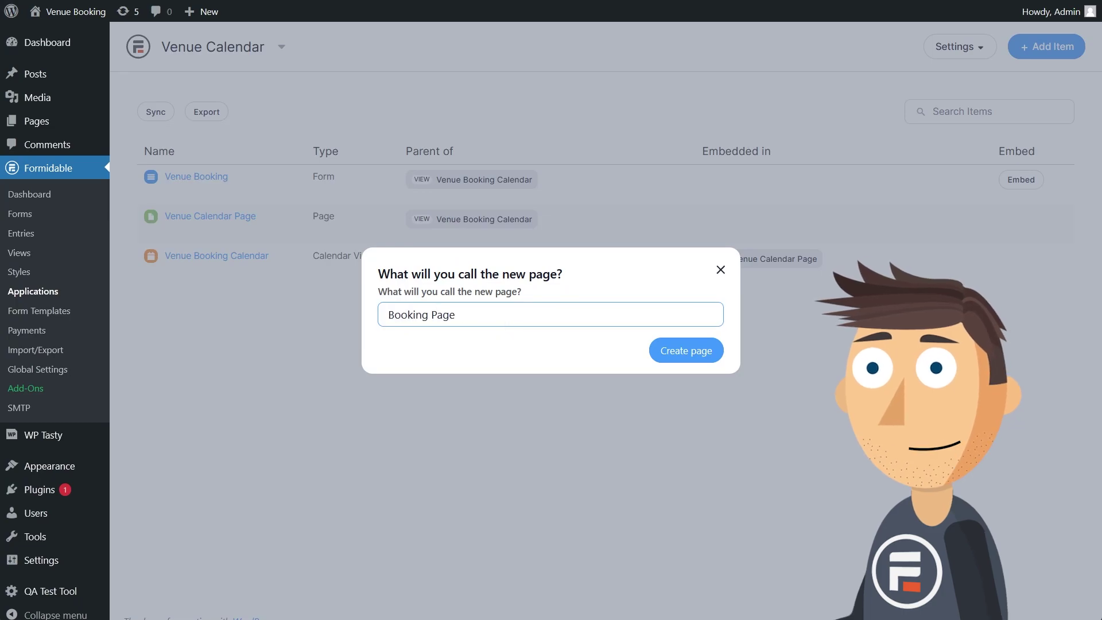
{"action": "left_click", "coordinate": [695, 351]}
{"action": "left_click", "coordinate": [659, 161]}
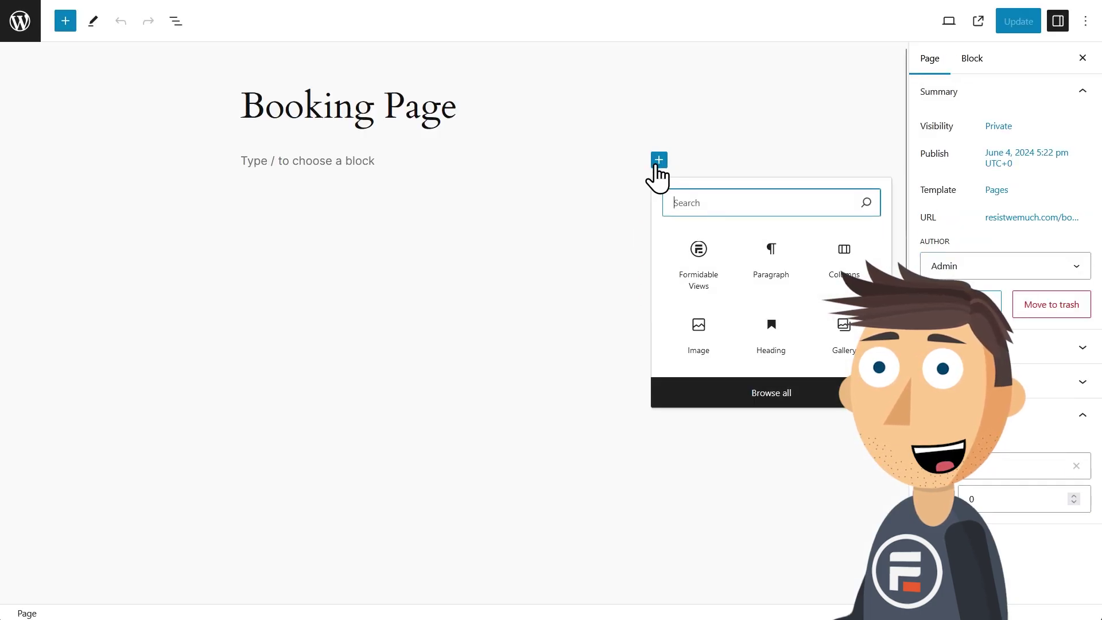
{"action": "type", "text": "form"}
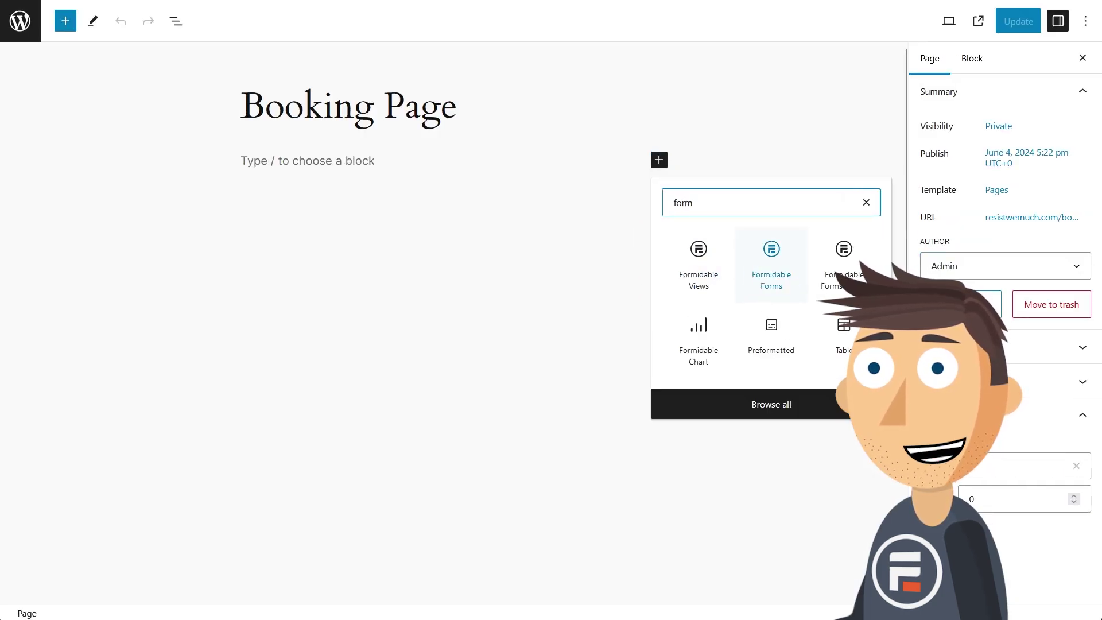